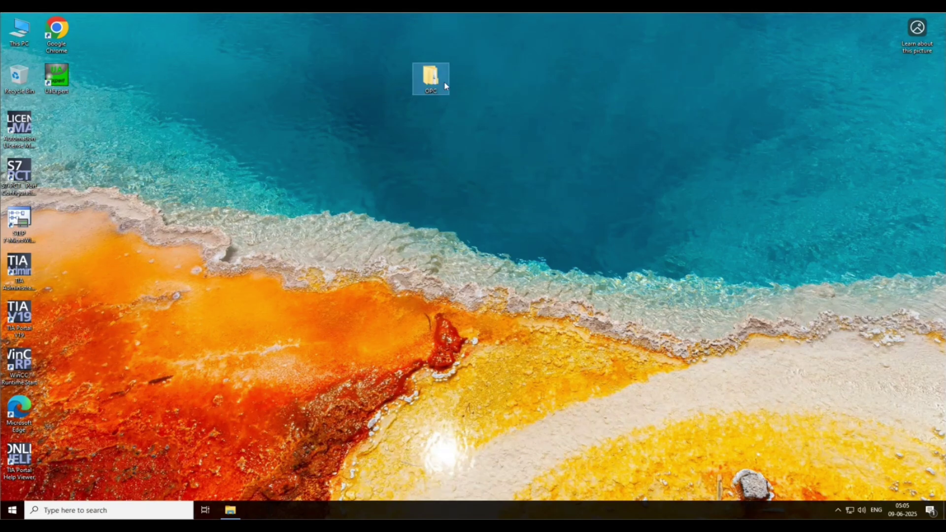
Step: Launch the WinCC Runtime Professional setup from DVD drive E:, allow it to make changes, and minimize the file browser
{"action": "double_click", "coordinate": [21, 42]}
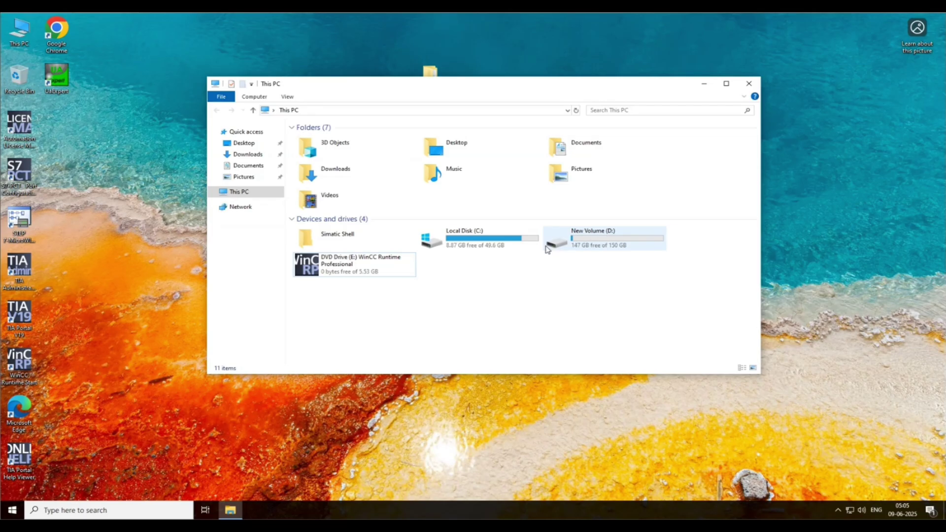
{"action": "double_click", "coordinate": [375, 269]}
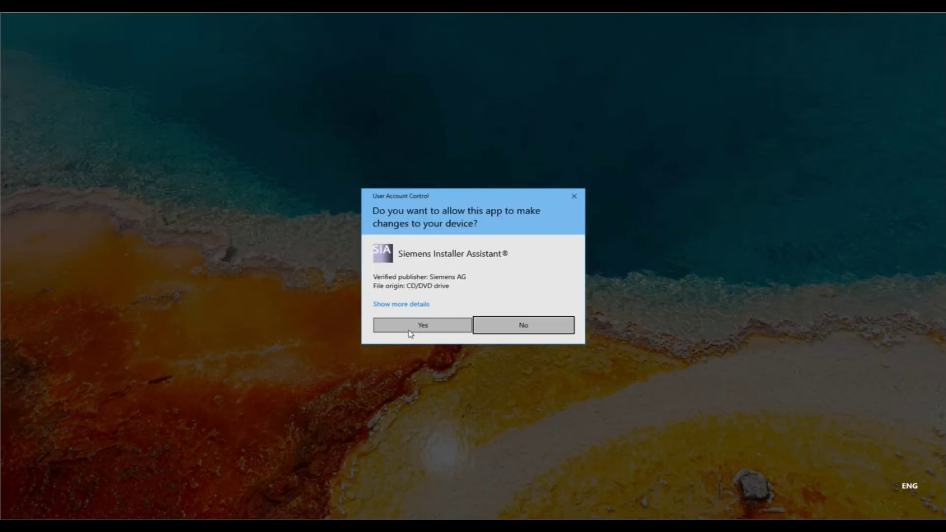
{"action": "left_click", "coordinate": [409, 333]}
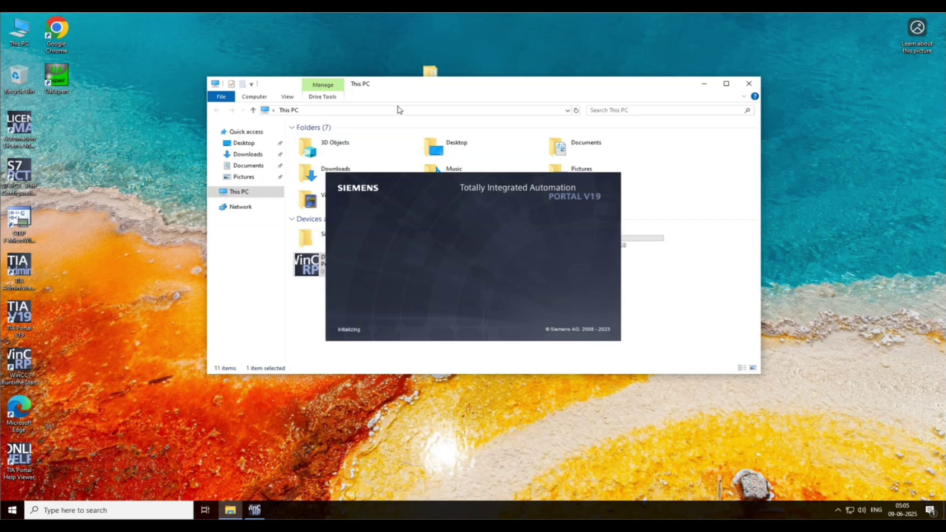
{"action": "left_click_drag", "start_coordinate": [426, 88], "coordinate": [274, 93]}
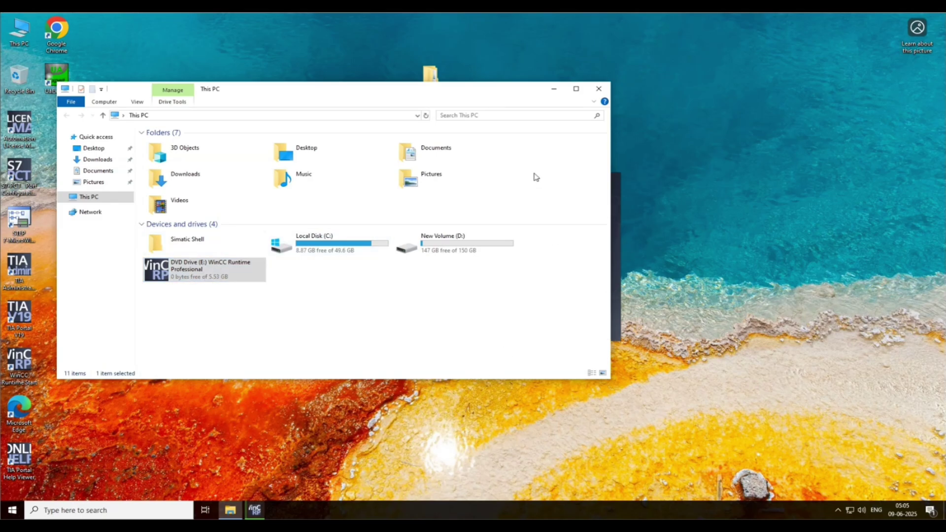
{"action": "left_click", "coordinate": [553, 90]}
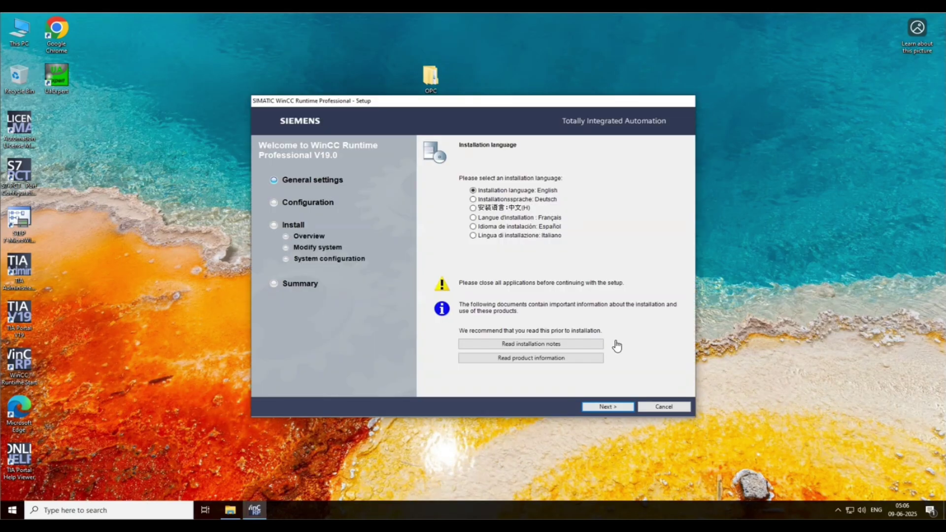
Step: Proceed through the setup with English as installation language, the Modify/Upgrade option and only English as product language
{"action": "left_click", "coordinate": [614, 409]}
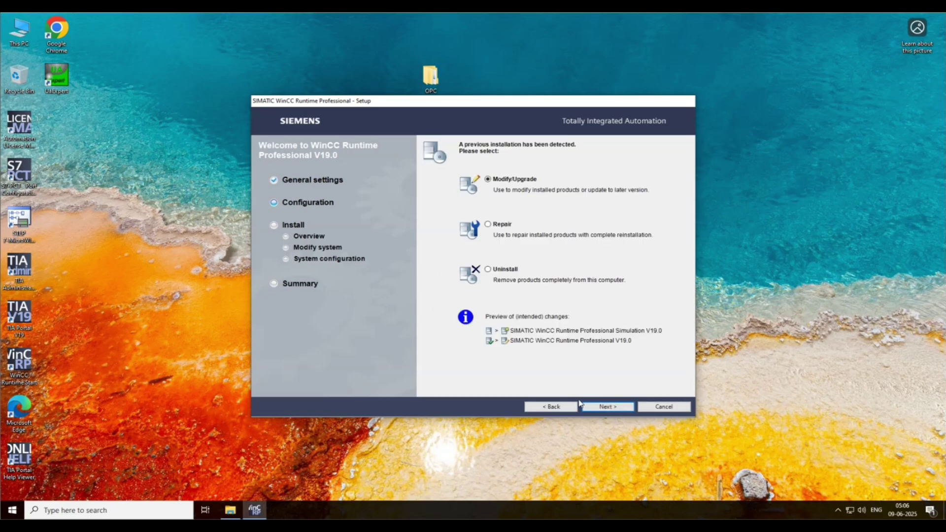
{"action": "left_click", "coordinate": [612, 408]}
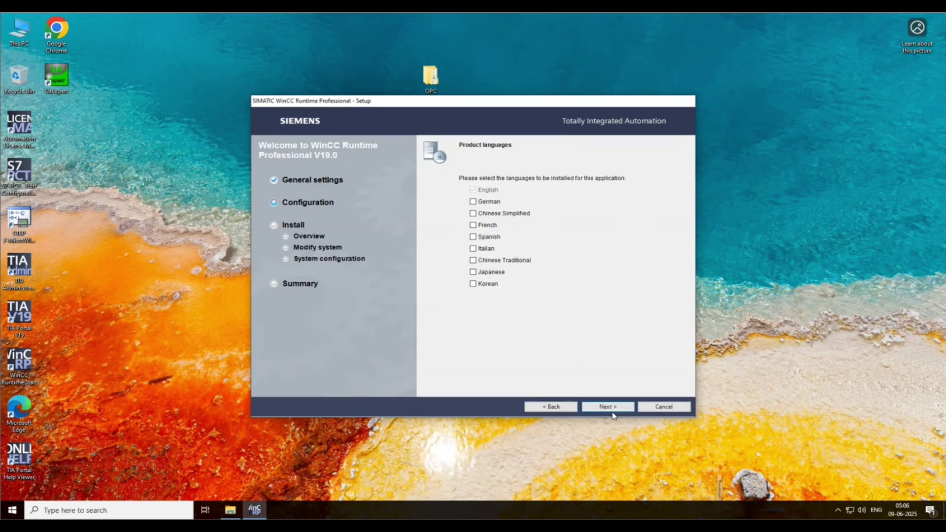
{"action": "left_click", "coordinate": [606, 407]}
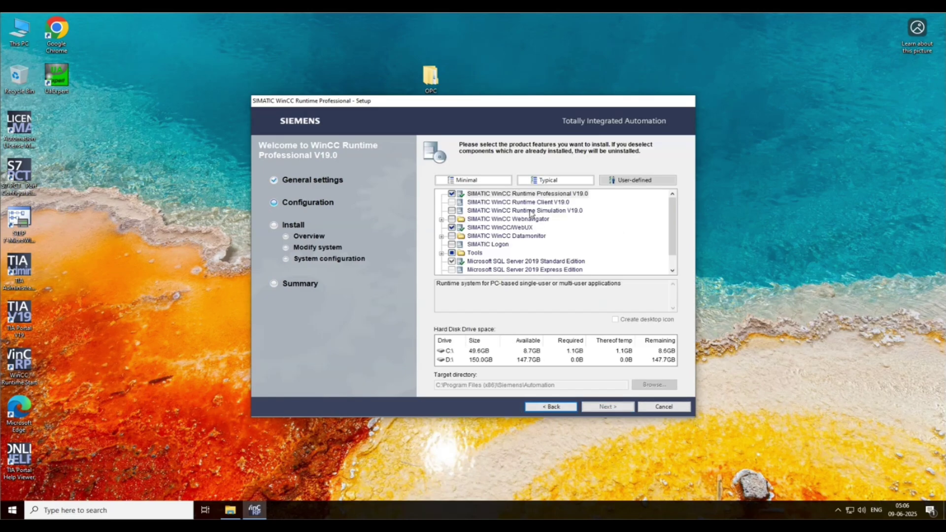
Step: Add the WinCC OPC UA Server from the Tools group to the product features and continue the setup
{"action": "left_click", "coordinate": [441, 253]}
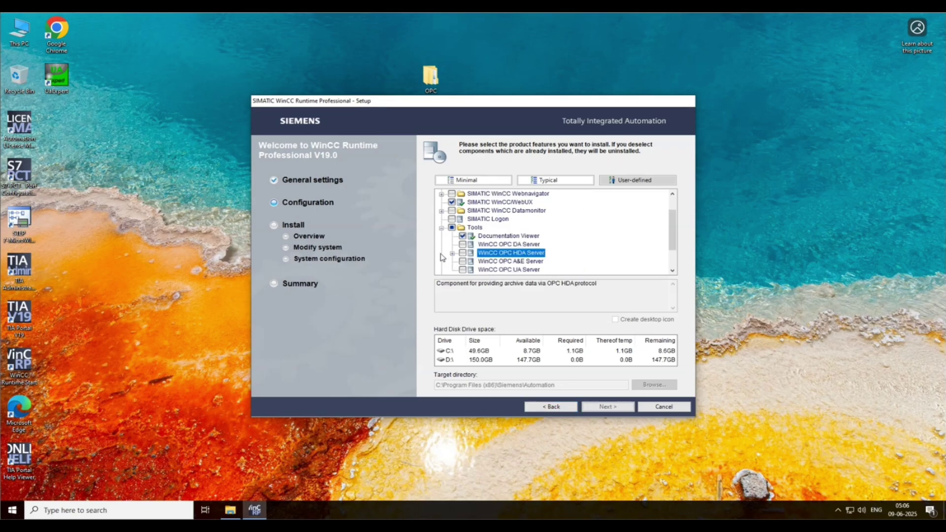
{"action": "scroll", "coordinate": [587, 262], "scroll_direction": "down", "scroll_amount": 1}
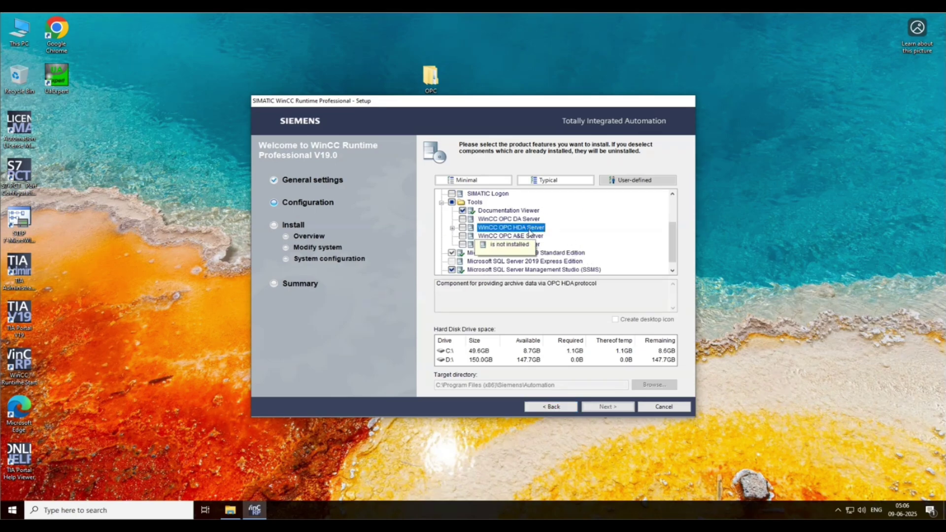
{"action": "left_click", "coordinate": [535, 254]}
{"action": "left_click", "coordinate": [504, 245]}
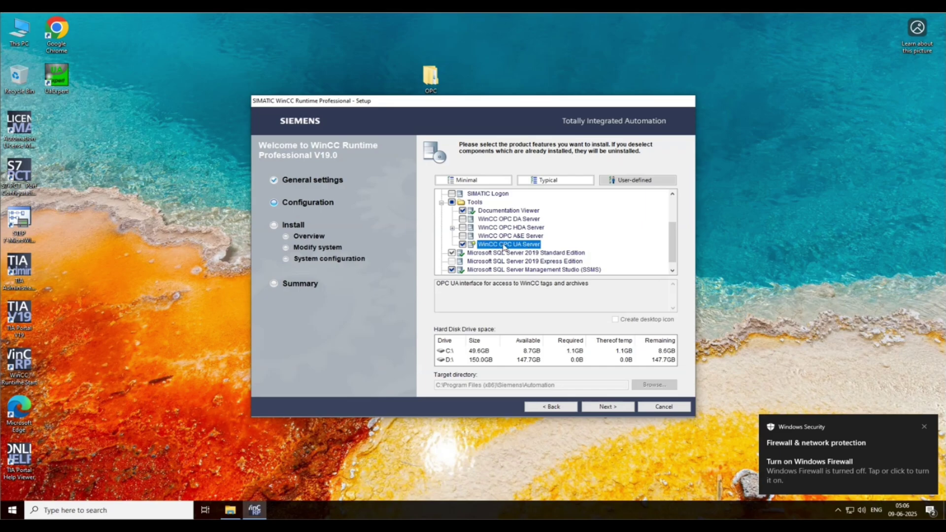
{"action": "left_click", "coordinate": [607, 407]}
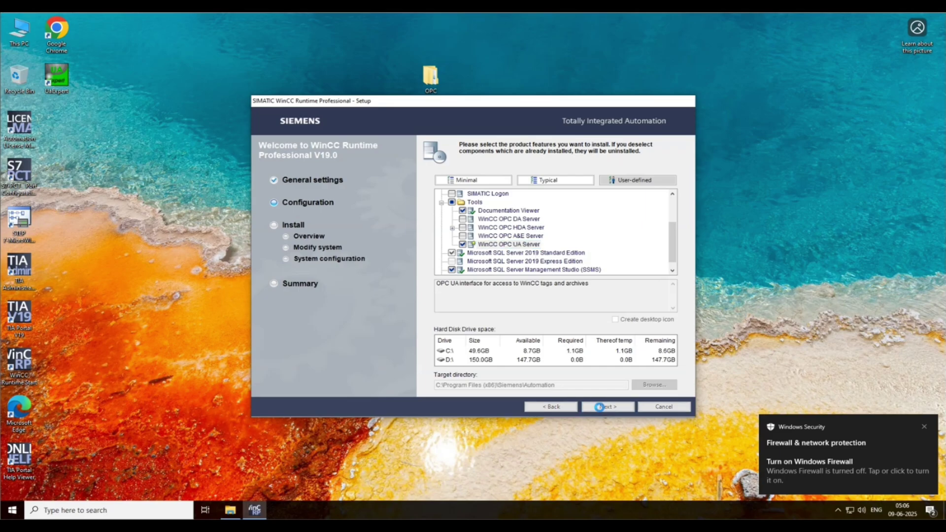
Step: Accept the license agreements, the security information confirmation and the security and permissions settings for this computer
{"action": "left_click", "coordinate": [499, 375]}
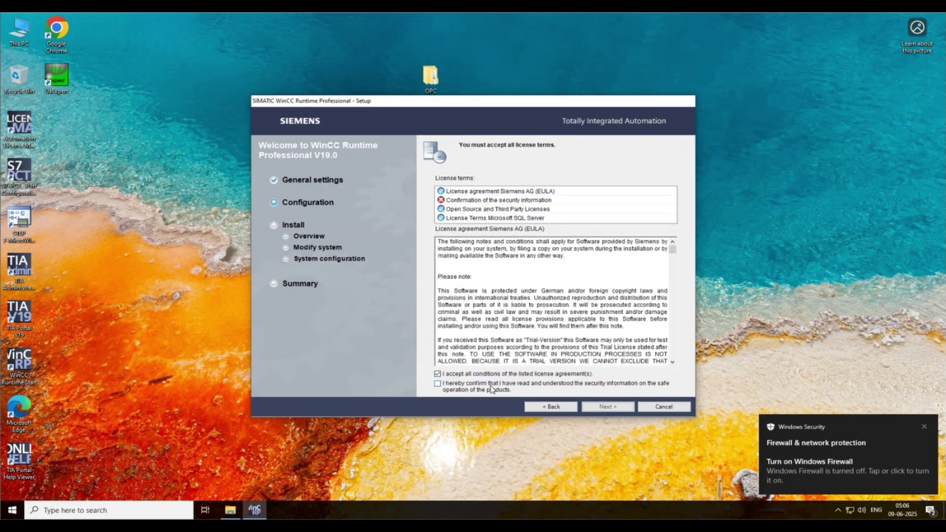
{"action": "left_click", "coordinate": [493, 387]}
{"action": "left_click", "coordinate": [600, 408]}
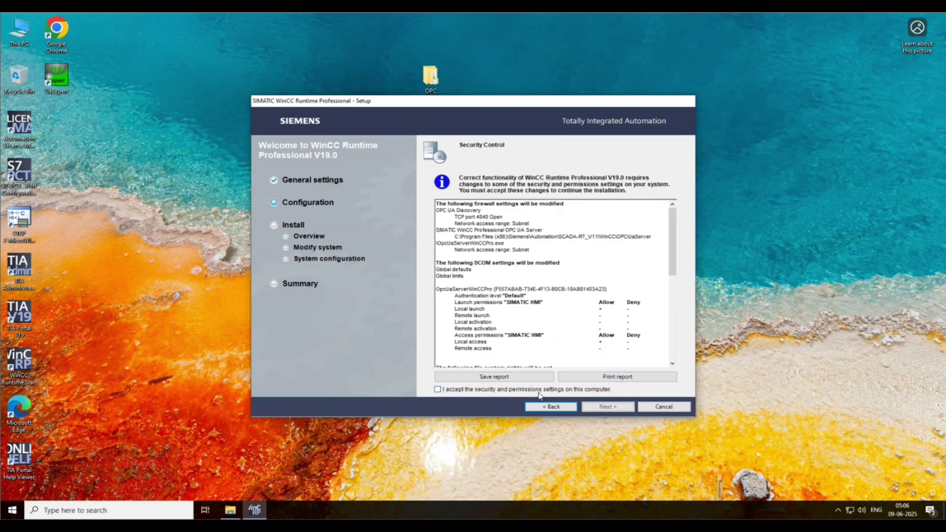
{"action": "left_click", "coordinate": [538, 390]}
{"action": "left_click", "coordinate": [606, 407]}
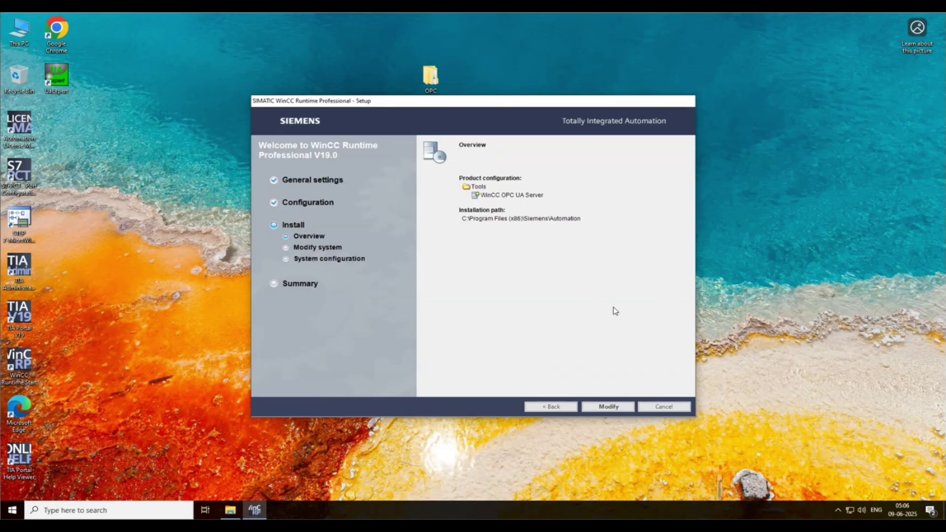
Step: Run the installation modification, finish the setup and dismiss the prompt for choosing an app for .html files
{"action": "left_click", "coordinate": [608, 406]}
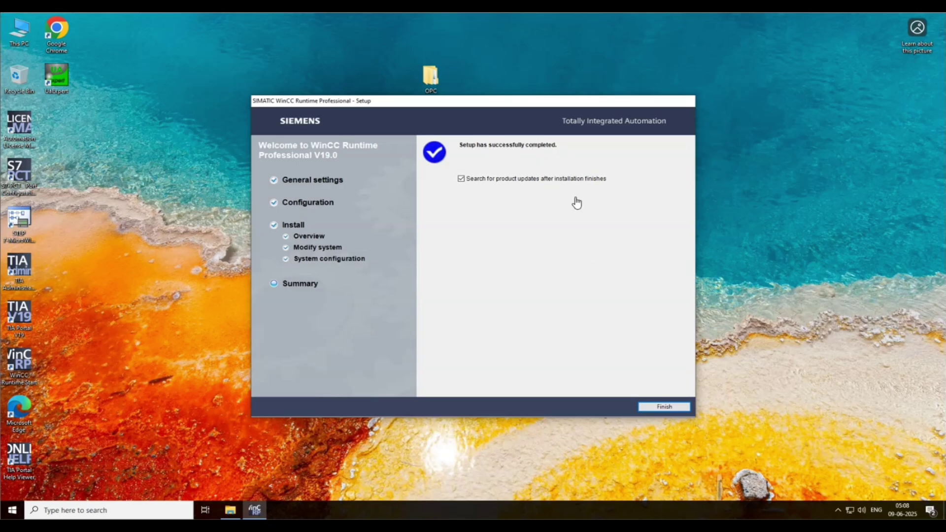
{"action": "left_click", "coordinate": [661, 412]}
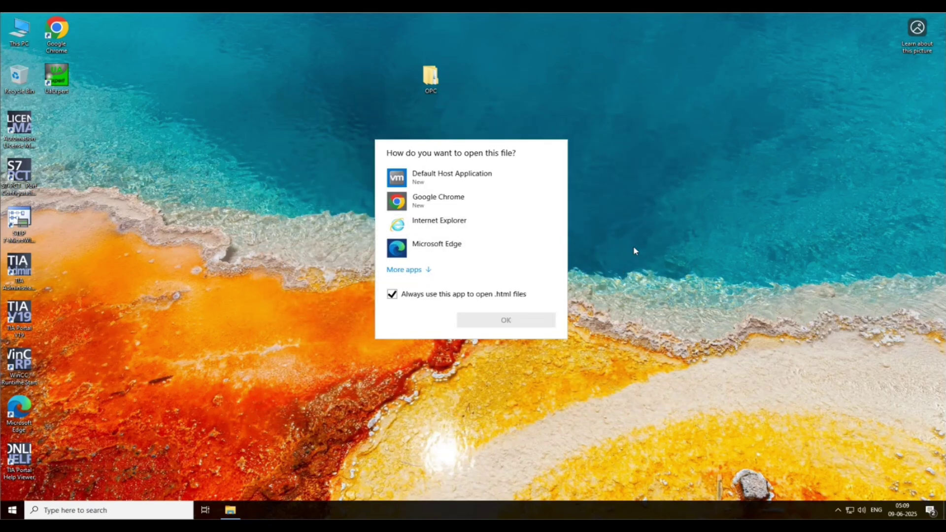
{"action": "left_click", "coordinate": [633, 251]}
Step: Restart the computer
{"action": "left_click", "coordinate": [12, 511]}
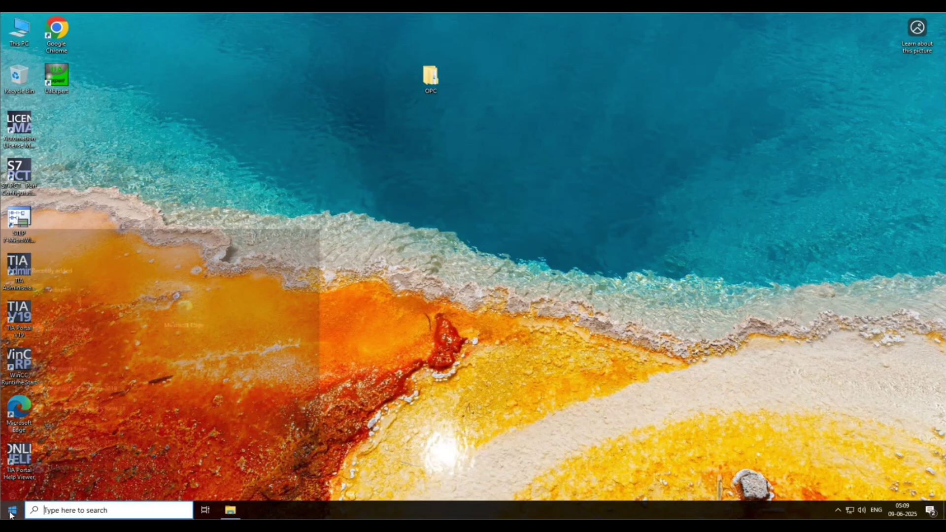
{"action": "left_click", "coordinate": [20, 490]}
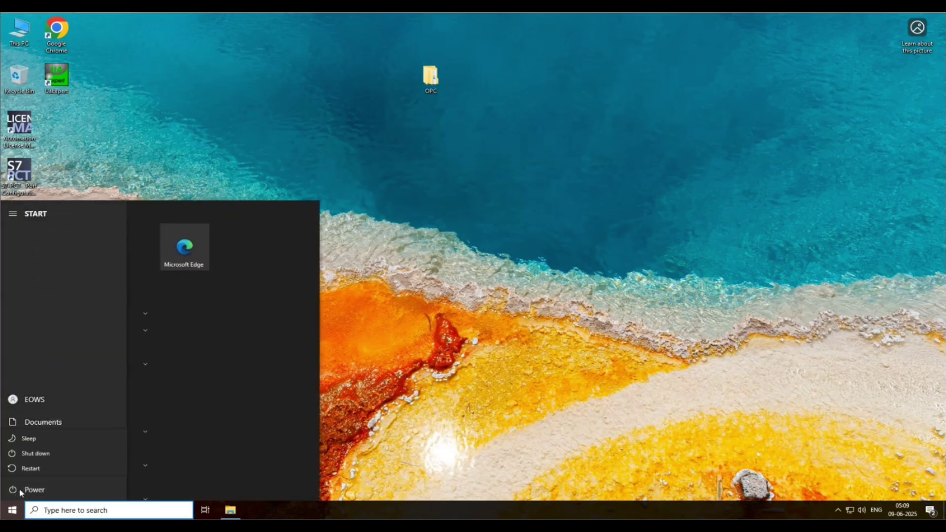
{"action": "left_click", "coordinate": [29, 469]}
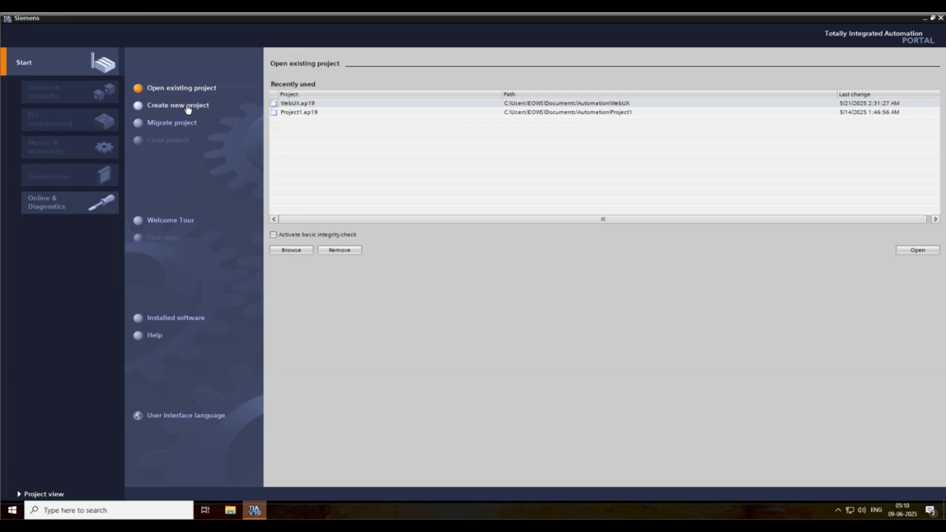
Step: Create a new TIA Portal project named OPC_SERVER in the default path
{"action": "left_click", "coordinate": [187, 106]}
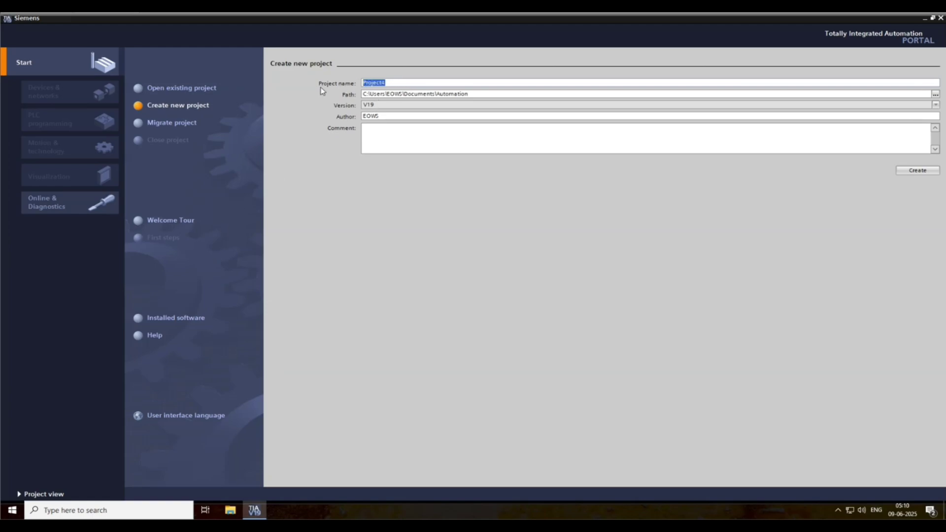
{"action": "type", "text": "OPC_SERVER"}
{"action": "left_click", "coordinate": [917, 170]}
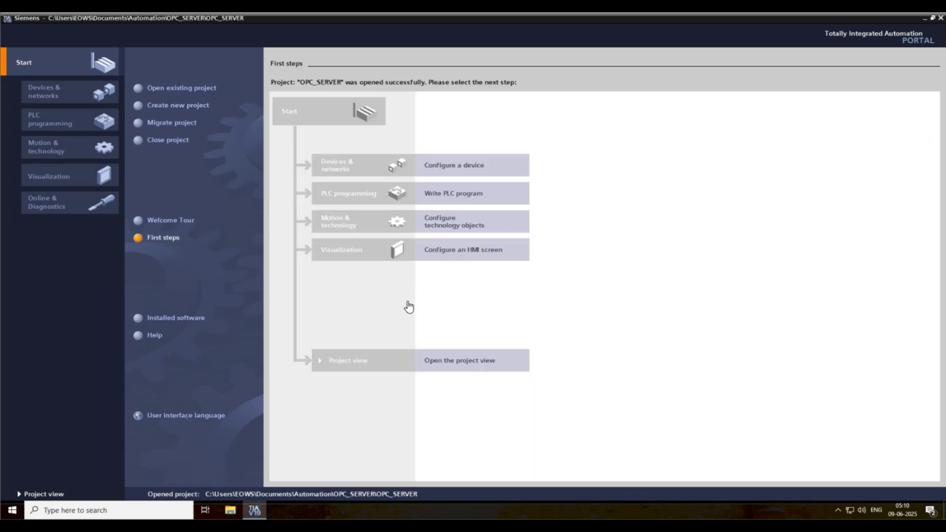
Step: Add a WinCC RT Professional PC system, version 19.0.0.0, from the SIMATIC HMI applications as a new device
{"action": "left_click", "coordinate": [442, 169]}
{"action": "left_click", "coordinate": [448, 170]}
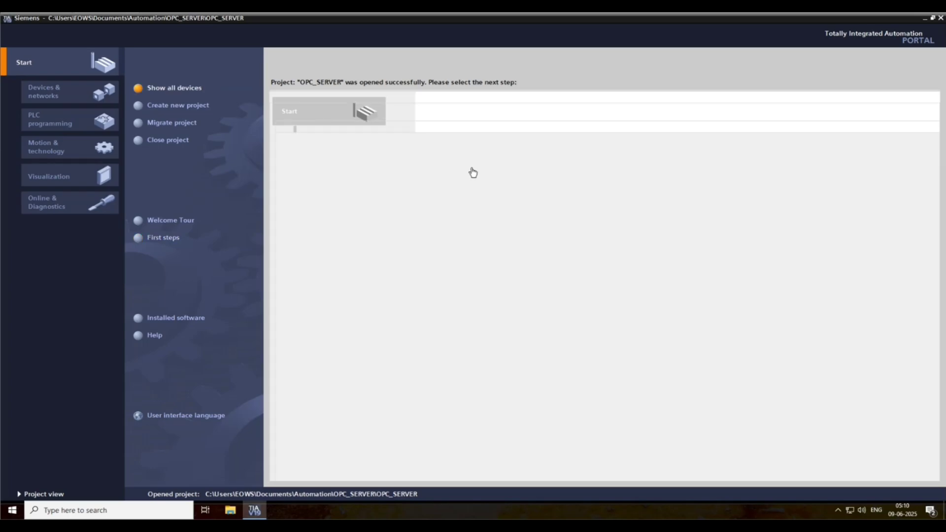
{"action": "left_click", "coordinate": [165, 110]}
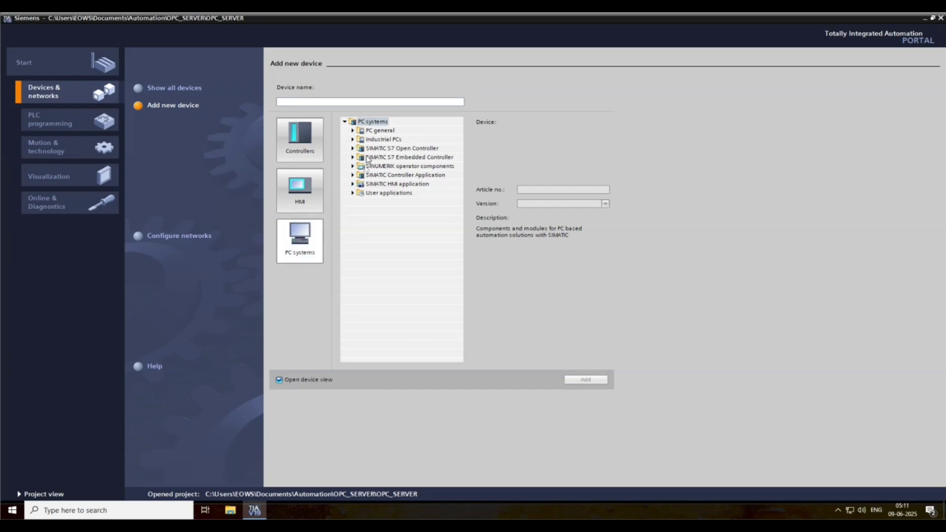
{"action": "left_click", "coordinate": [352, 184]}
{"action": "left_click", "coordinate": [387, 211]}
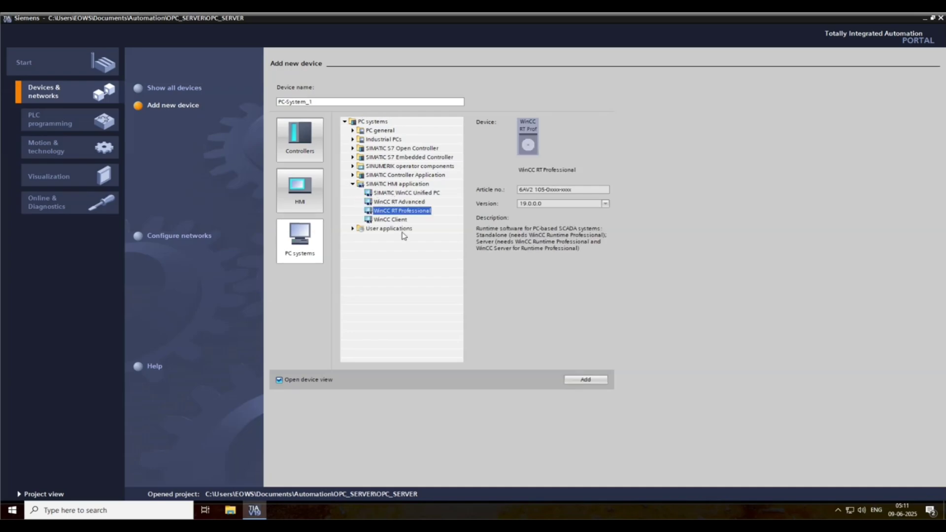
{"action": "left_click", "coordinate": [582, 379]}
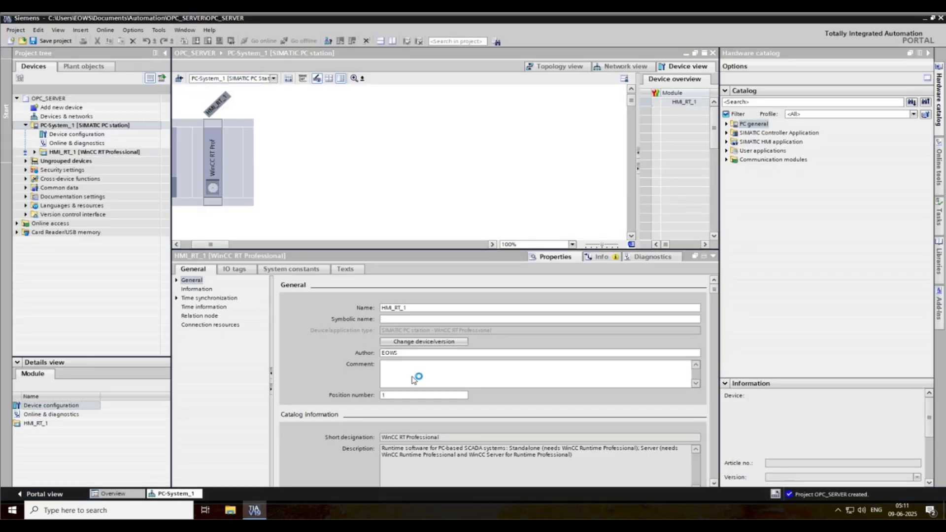
Step: Insert an IE general communication module from the PROFINET/Ethernet catalog into the PC station
{"action": "left_click", "coordinate": [185, 146]}
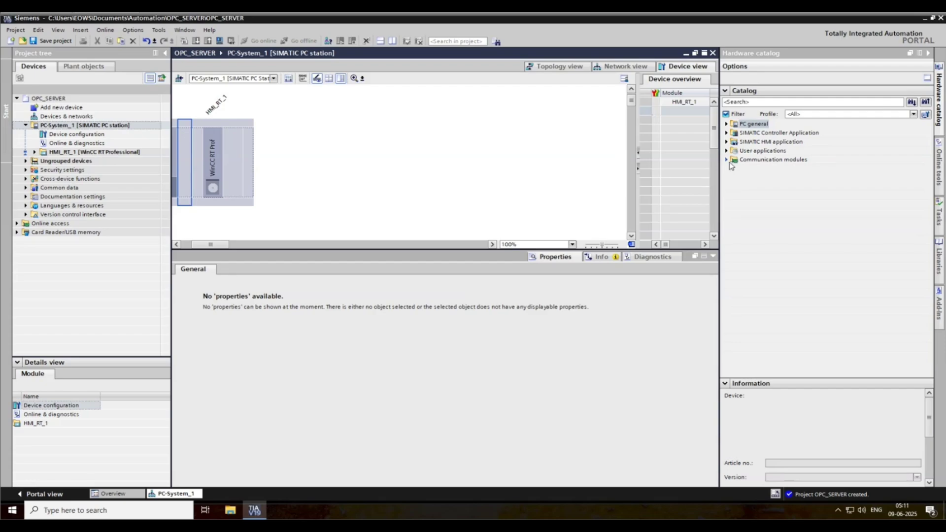
{"action": "left_click", "coordinate": [727, 160]}
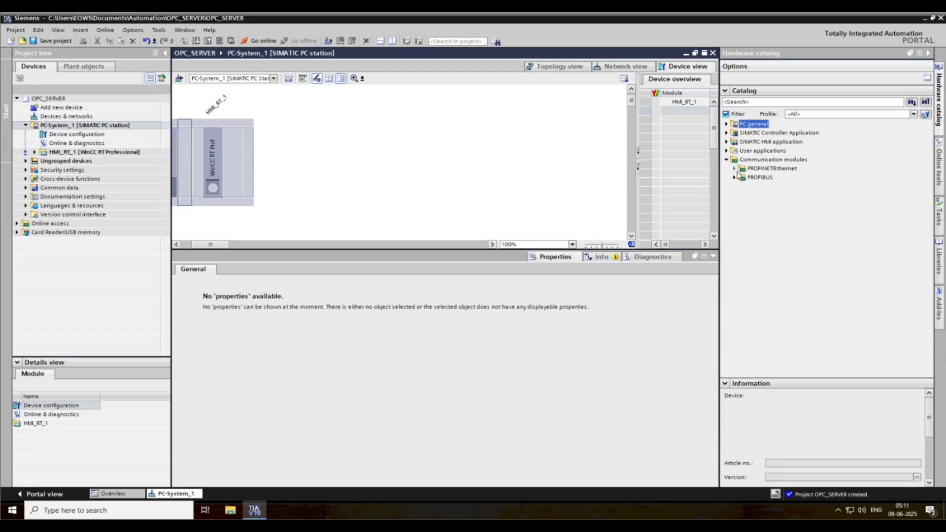
{"action": "left_click", "coordinate": [734, 169]}
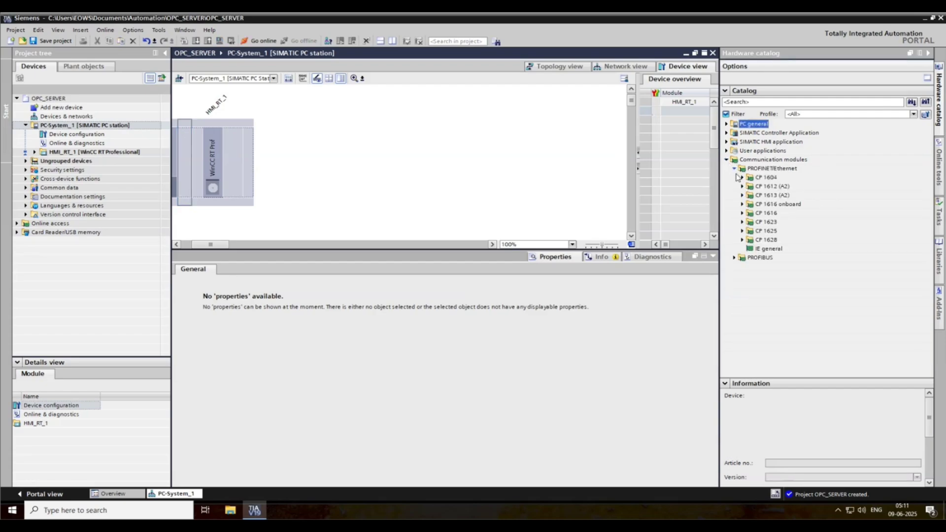
{"action": "left_click", "coordinate": [772, 249]}
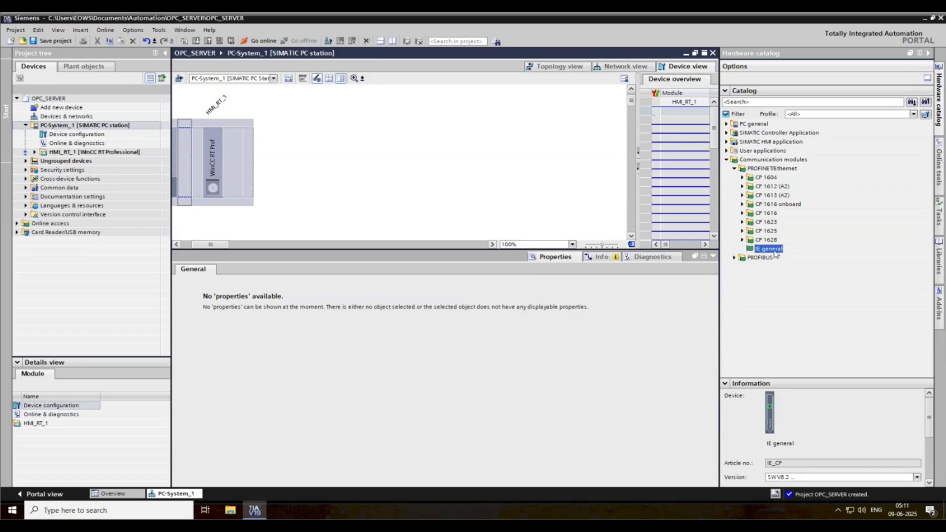
{"action": "left_click_drag", "start_coordinate": [773, 250], "coordinate": [219, 172]}
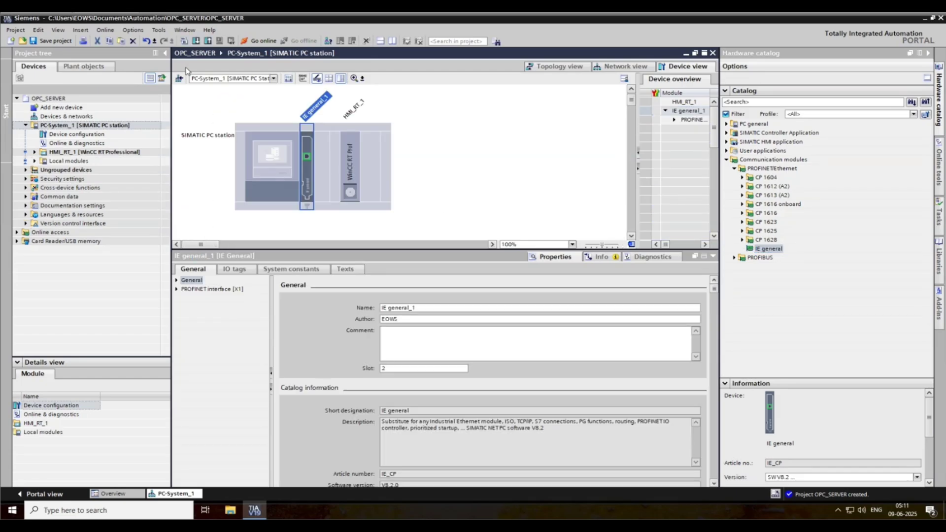
Step: Add a new screen to the HMI_RT_1 runtime and select it in the project tree
{"action": "left_click", "coordinate": [35, 152]}
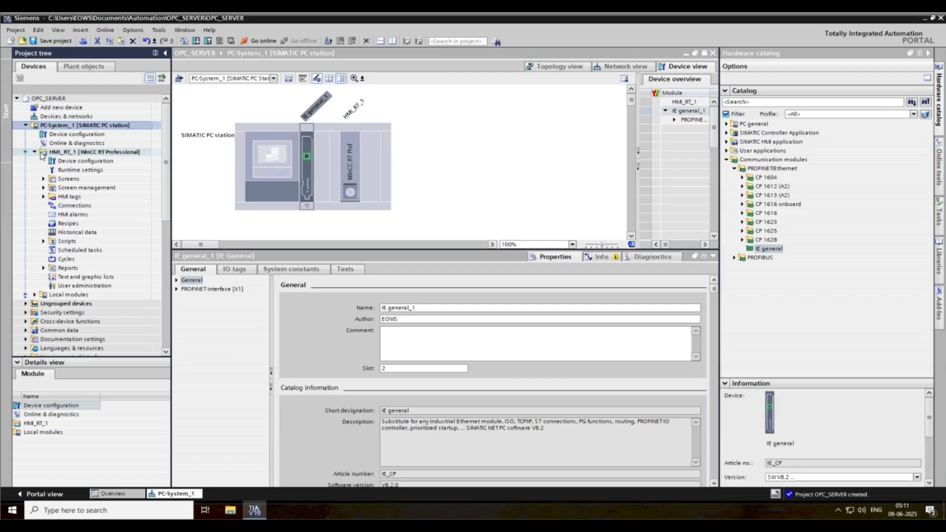
{"action": "left_click", "coordinate": [43, 179]}
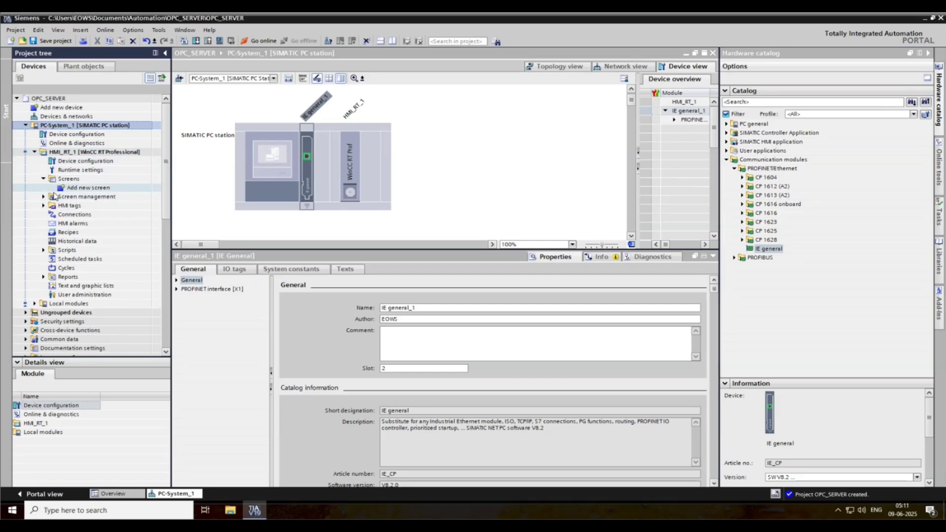
{"action": "double_click", "coordinate": [50, 188]}
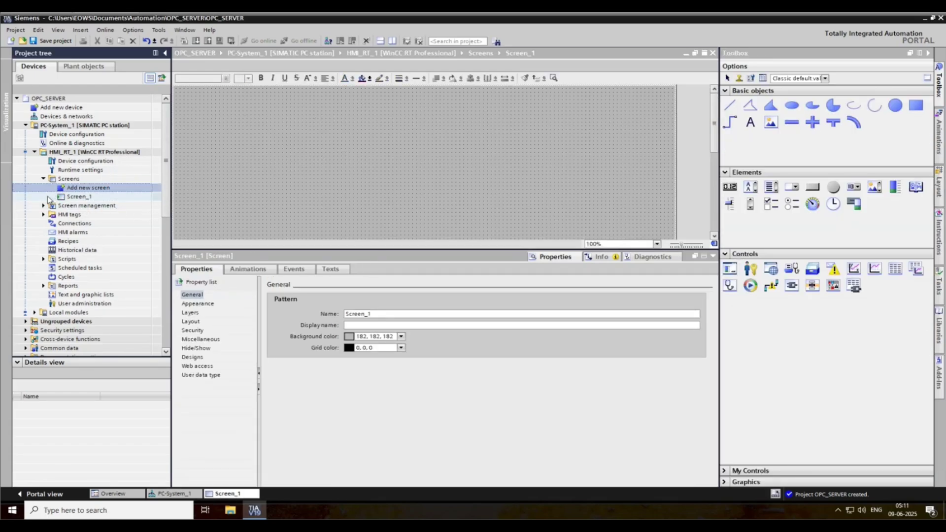
{"action": "left_click", "coordinate": [55, 197]}
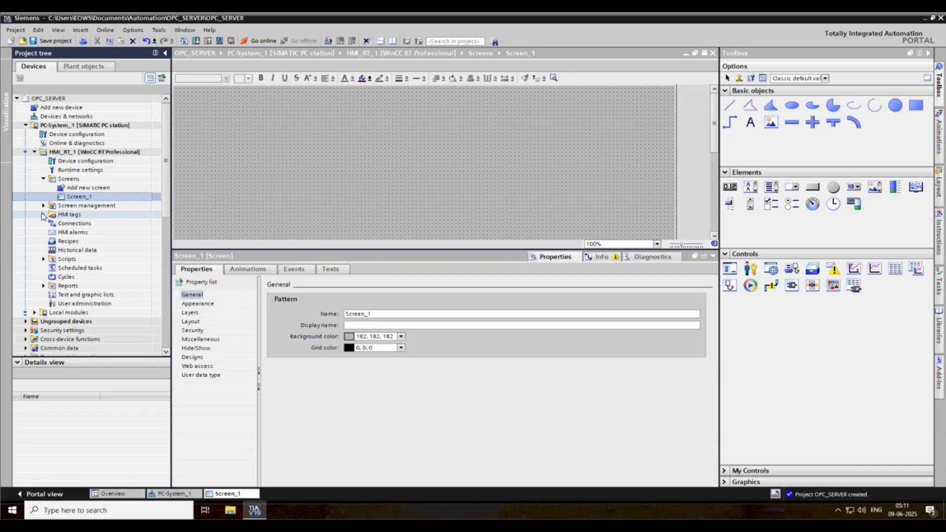
Step: Show all HMI tags of HMI_RT_1 and add nine internal Int tags named IN0 through IN8
{"action": "left_click", "coordinate": [44, 214]}
{"action": "left_click", "coordinate": [57, 224]}
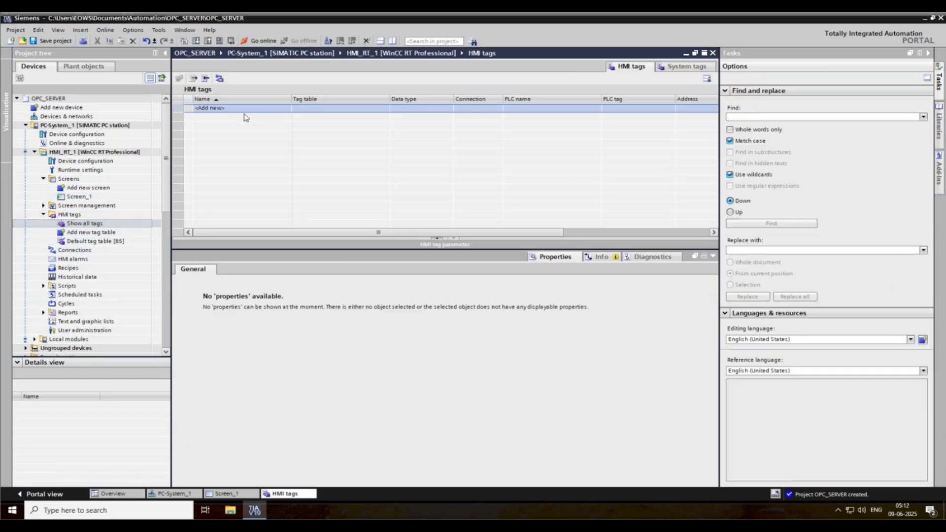
{"action": "left_click", "coordinate": [250, 112]}
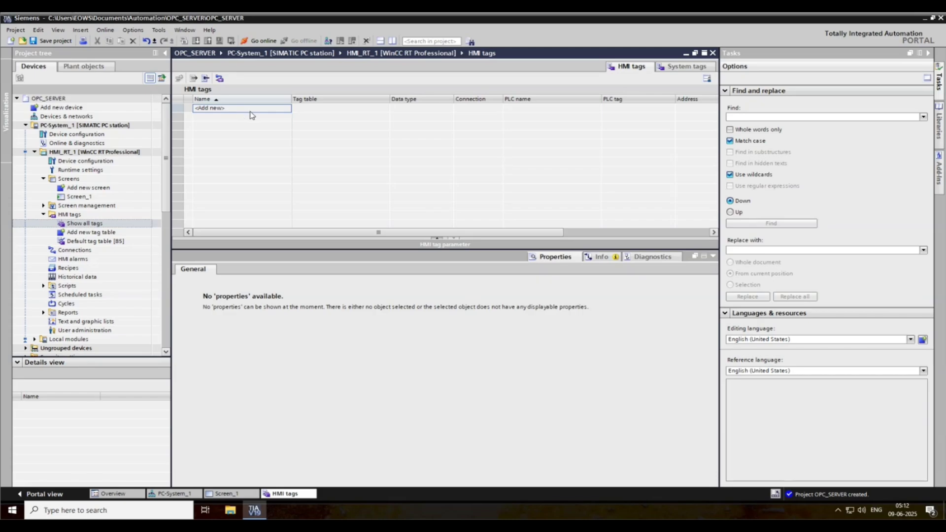
{"action": "left_click", "coordinate": [249, 112]}
{"action": "type", "text": "IN"}
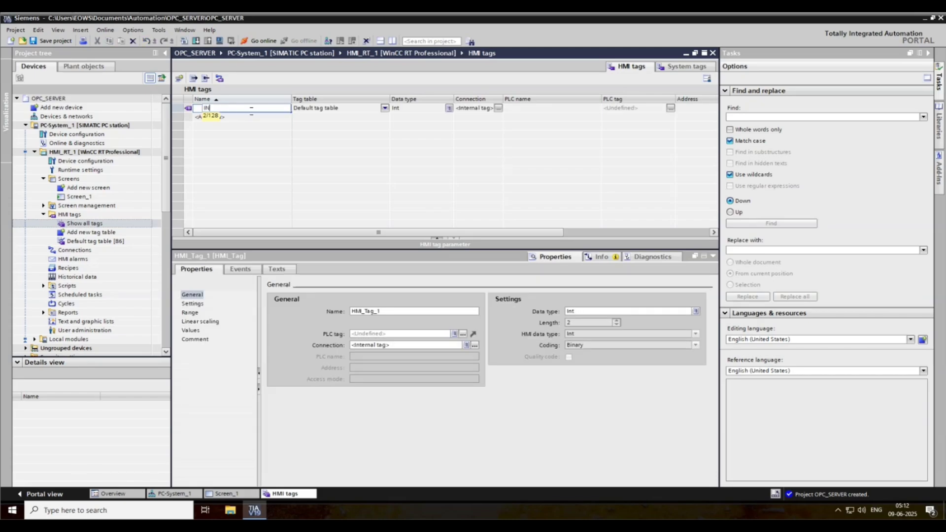
{"action": "key", "text": "Return"}
{"action": "key", "text": "Return"}
{"action": "key", "text": "Return"}
{"action": "key", "text": "Return"}
{"action": "key", "text": "Return"}
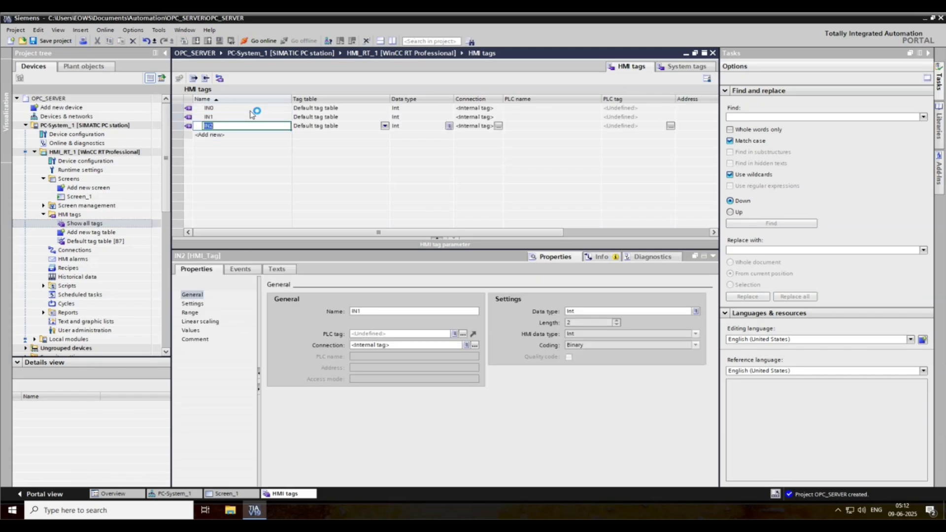
{"action": "key", "text": "Return"}
{"action": "key", "text": "Return"}
{"action": "key", "text": "Return"}
{"action": "key", "text": "Return"}
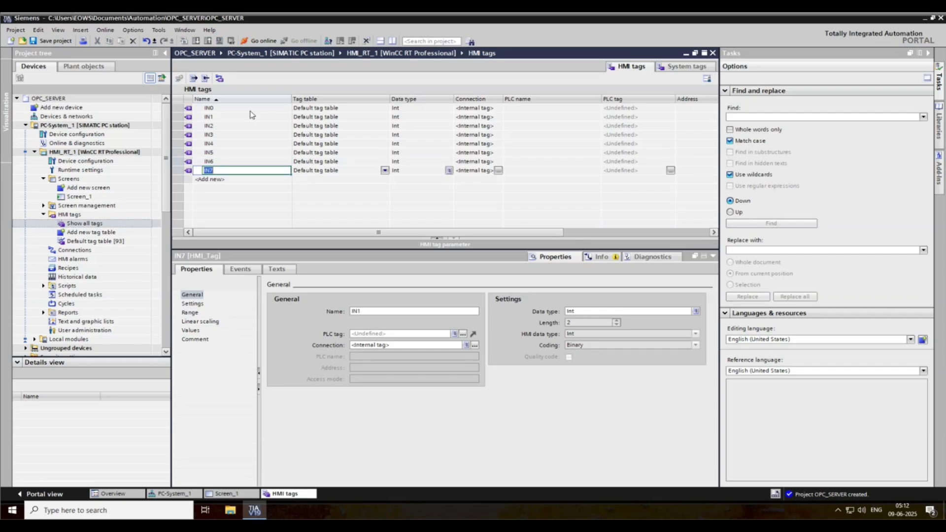
Step: Show the tag table and Screen_1 side by side, and place I/O fields for tags IN0 to IN3 in a vertical column on the screen
{"action": "left_click", "coordinate": [393, 42]}
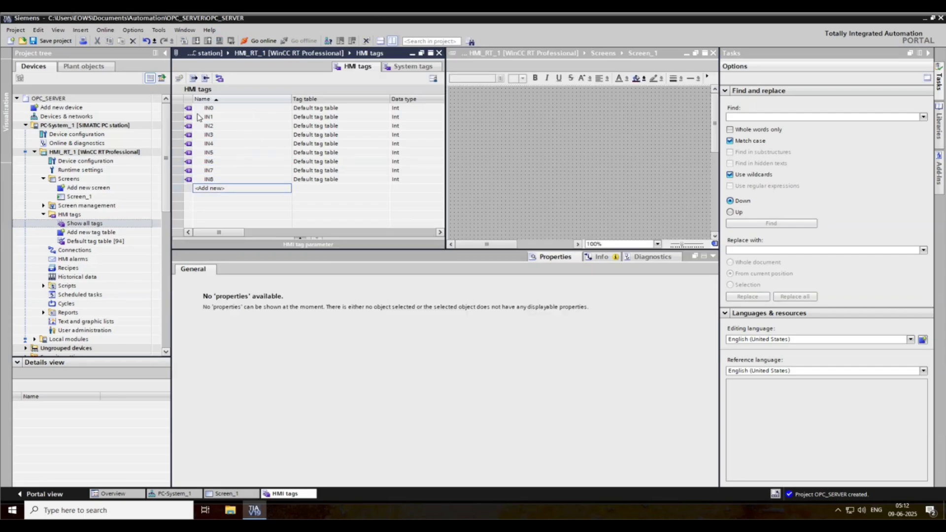
{"action": "left_click_drag", "start_coordinate": [175, 108], "coordinate": [575, 124]}
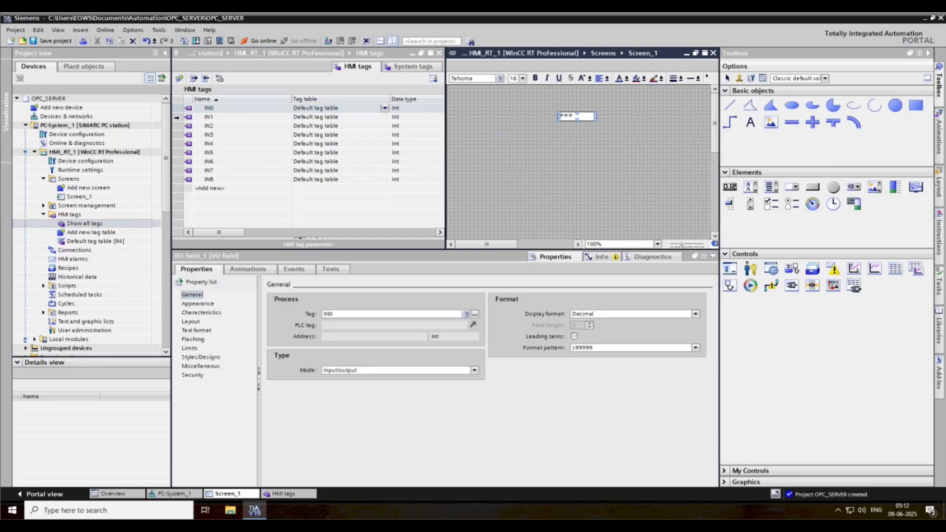
{"action": "left_click", "coordinate": [211, 118]}
{"action": "left_click_drag", "start_coordinate": [215, 123], "coordinate": [579, 140]}
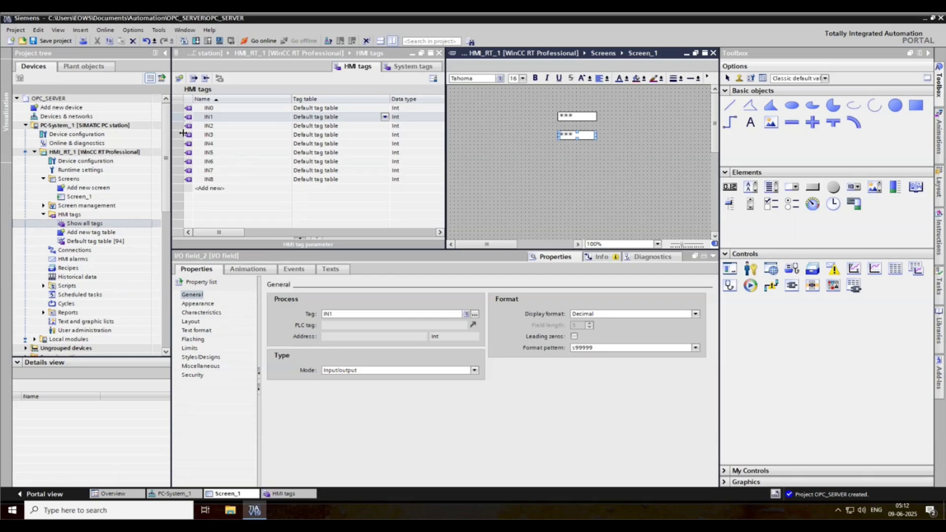
{"action": "left_click", "coordinate": [208, 126]}
{"action": "left_click_drag", "start_coordinate": [229, 128], "coordinate": [579, 157]}
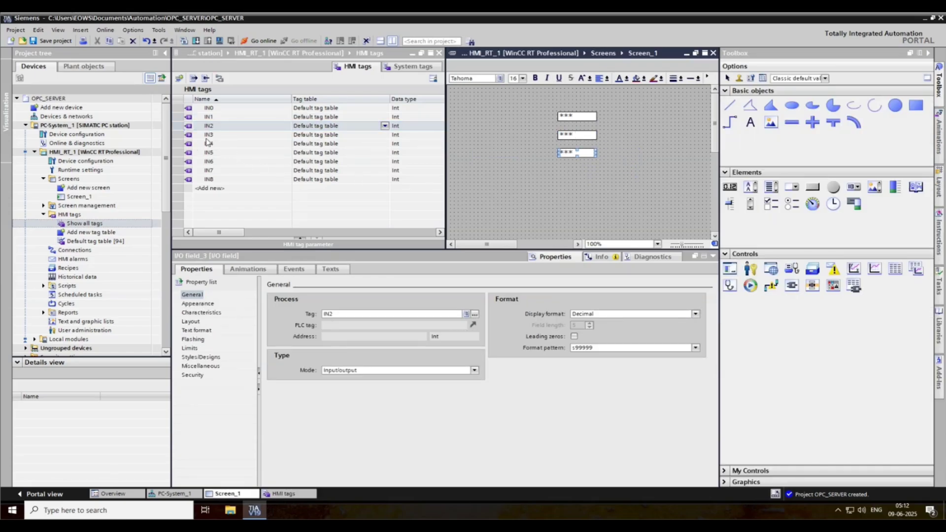
{"action": "left_click", "coordinate": [191, 137]}
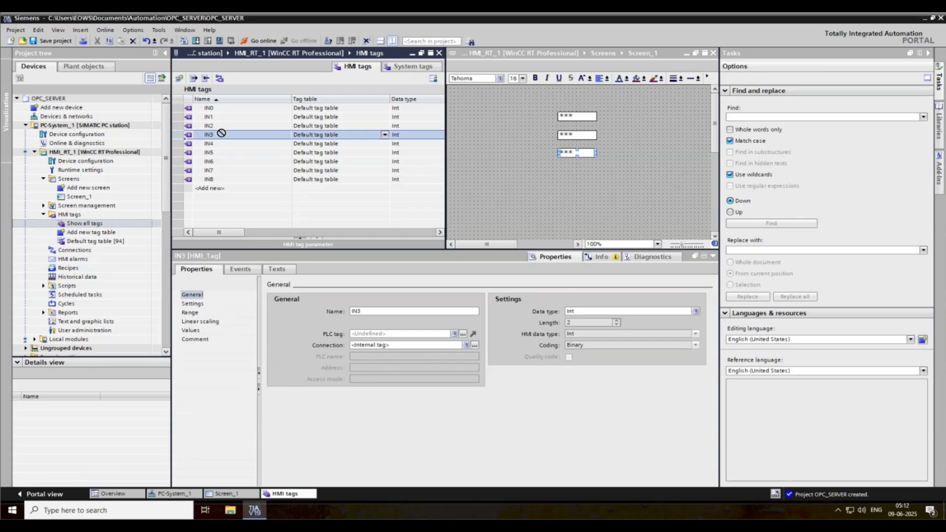
{"action": "left_click_drag", "start_coordinate": [222, 133], "coordinate": [580, 173]}
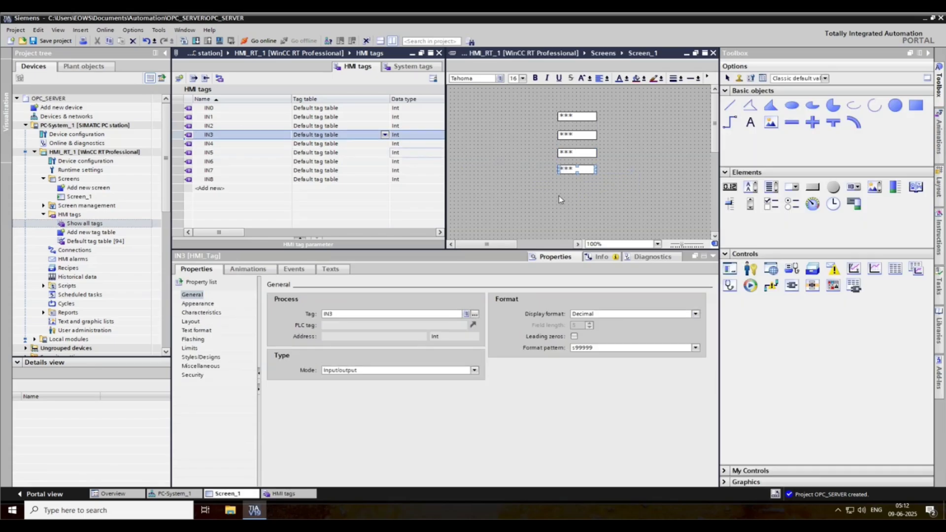
Step: Extend the column on Screen_1 downward with I/O fields linked to tags IN4 through IN8
{"action": "left_click", "coordinate": [217, 143]}
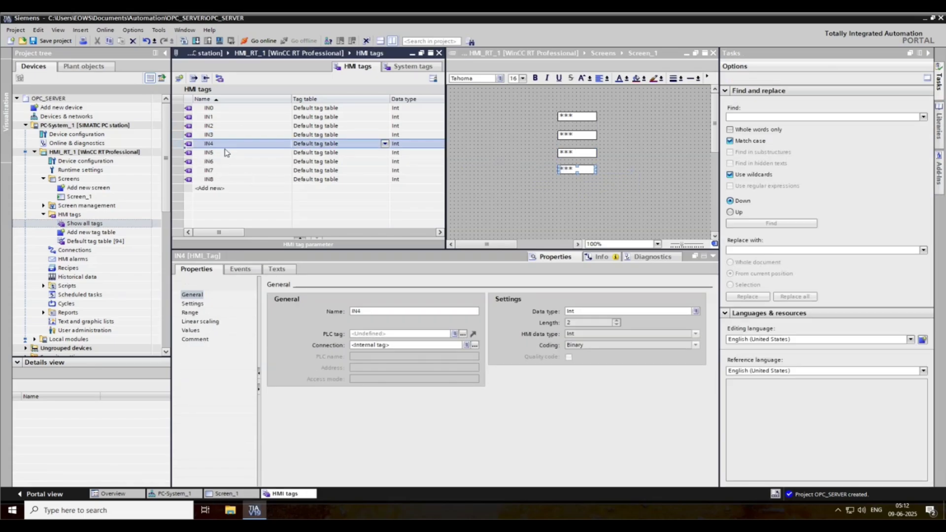
{"action": "left_click_drag", "start_coordinate": [209, 146], "coordinate": [569, 180]}
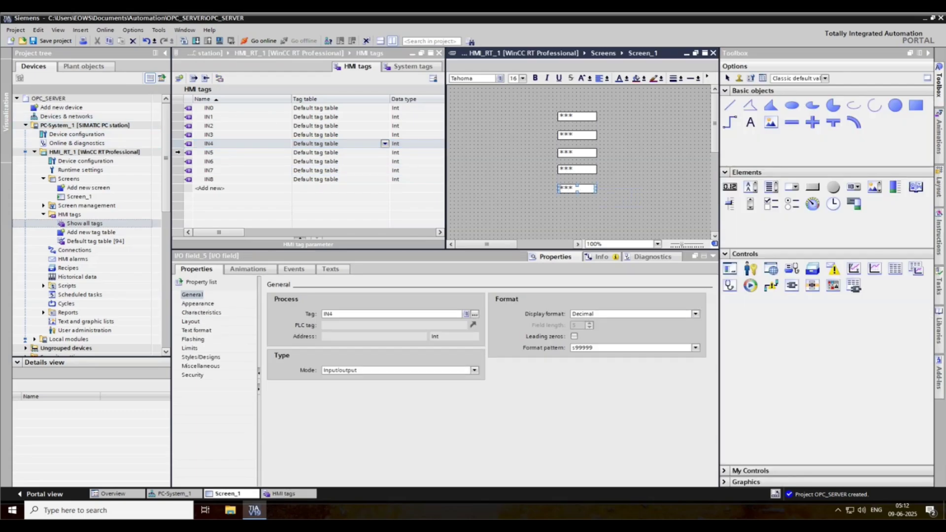
{"action": "left_click", "coordinate": [230, 153]}
{"action": "left_click_drag", "start_coordinate": [229, 157], "coordinate": [561, 205]}
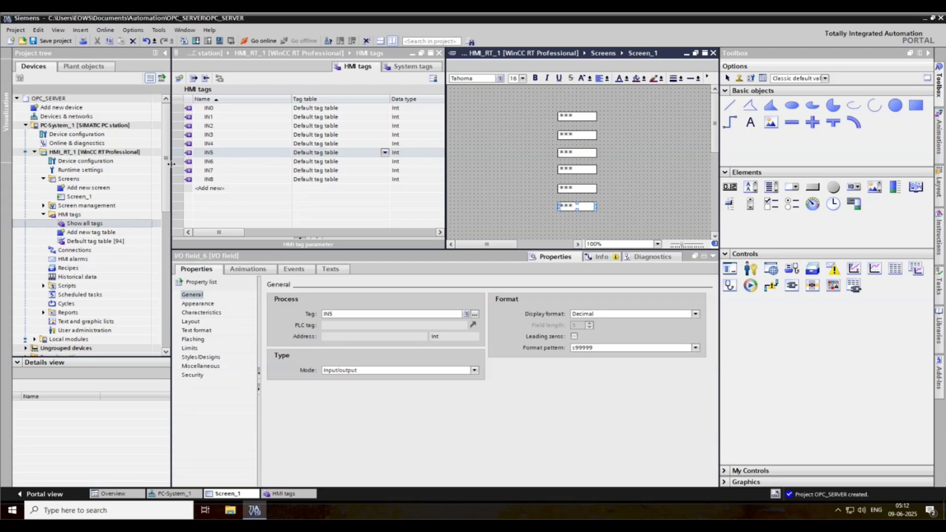
{"action": "left_click", "coordinate": [207, 162]}
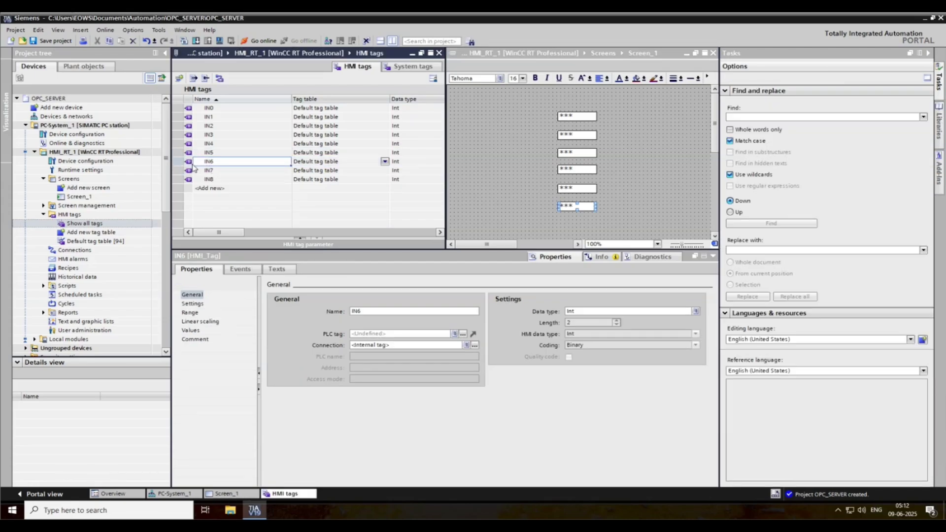
{"action": "left_click", "coordinate": [176, 161]}
{"action": "left_click_drag", "start_coordinate": [211, 163], "coordinate": [576, 178]}
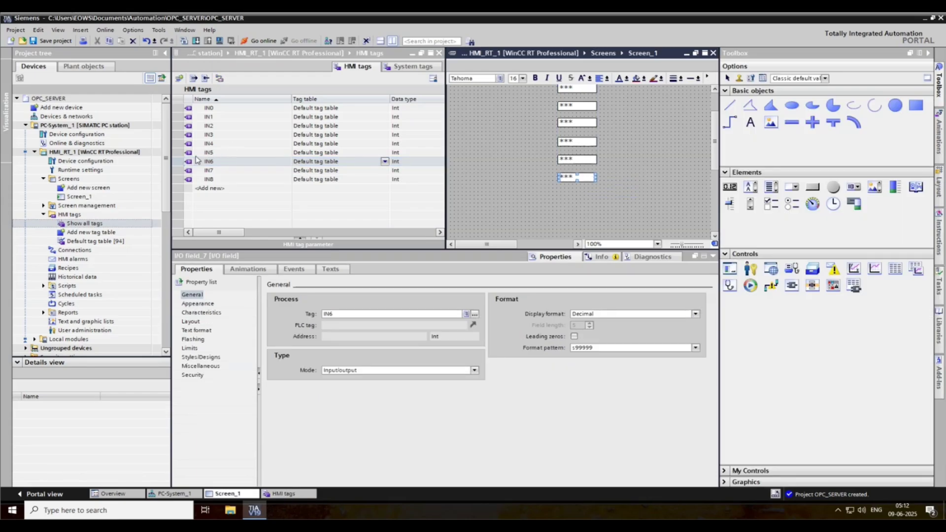
{"action": "left_click", "coordinate": [174, 170]}
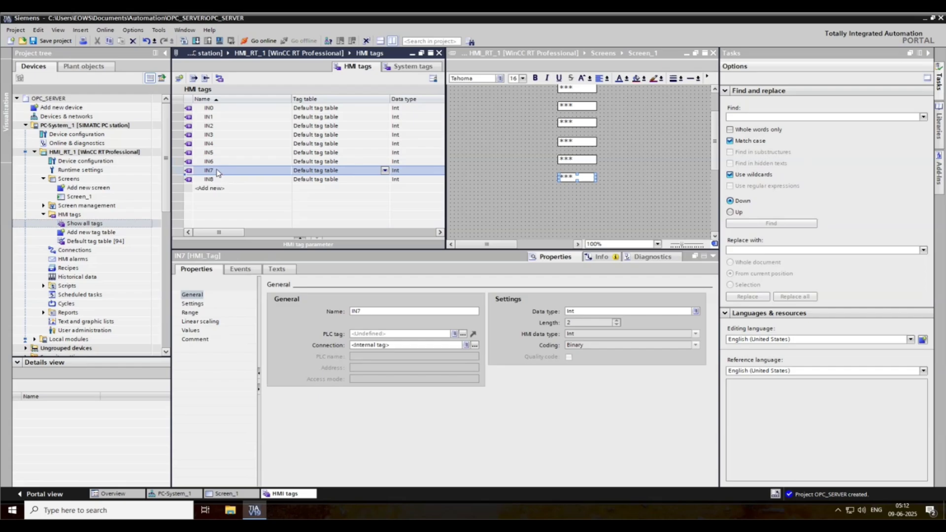
{"action": "left_click_drag", "start_coordinate": [218, 172], "coordinate": [577, 199]}
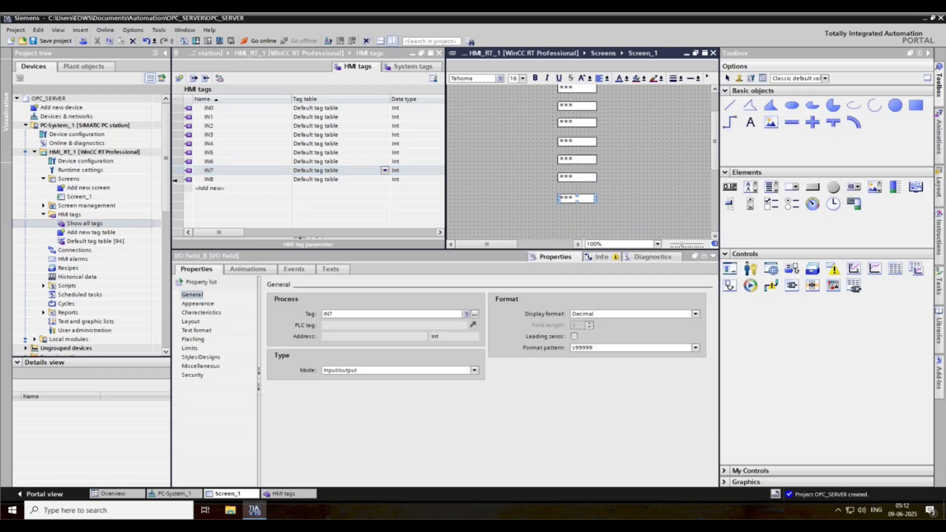
{"action": "left_click", "coordinate": [175, 179]}
{"action": "left_click_drag", "start_coordinate": [211, 180], "coordinate": [580, 223]}
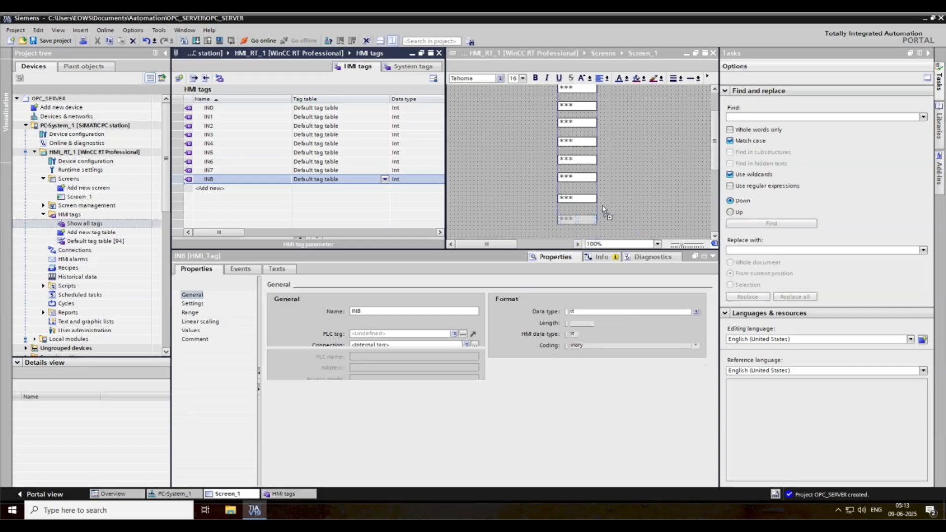
Step: Place the tag names IN8, IN7, IN6 and IN5 as text labels to the left of their matching I/O fields
{"action": "left_click", "coordinate": [209, 180]}
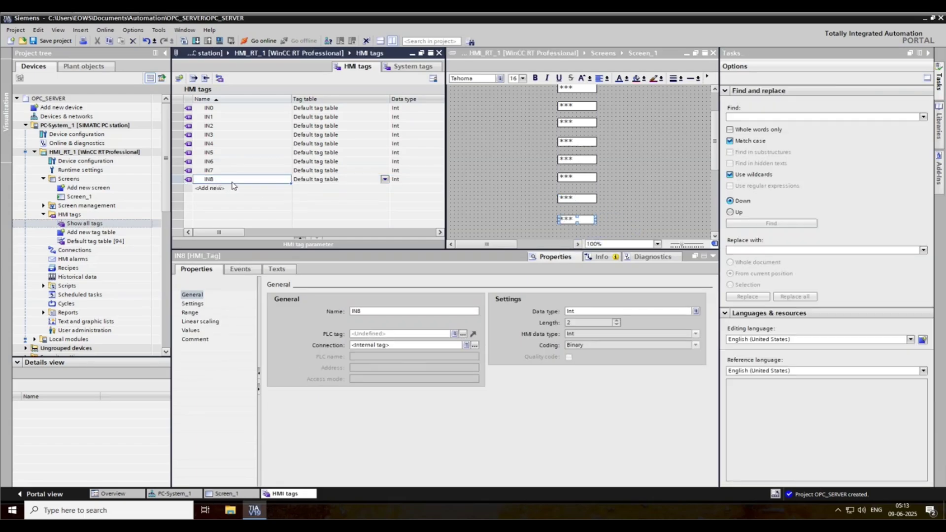
{"action": "left_click_drag", "start_coordinate": [213, 182], "coordinate": [524, 222]}
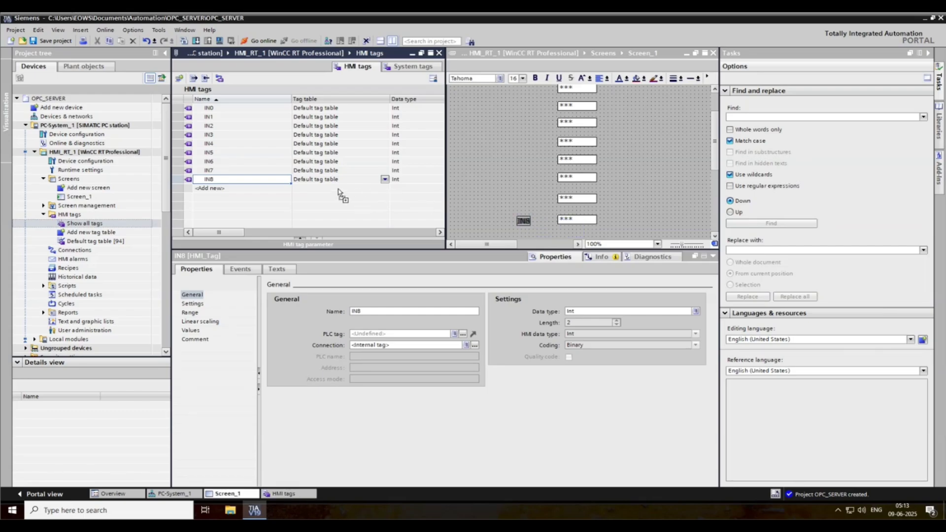
{"action": "left_click_drag", "start_coordinate": [225, 171], "coordinate": [519, 199]}
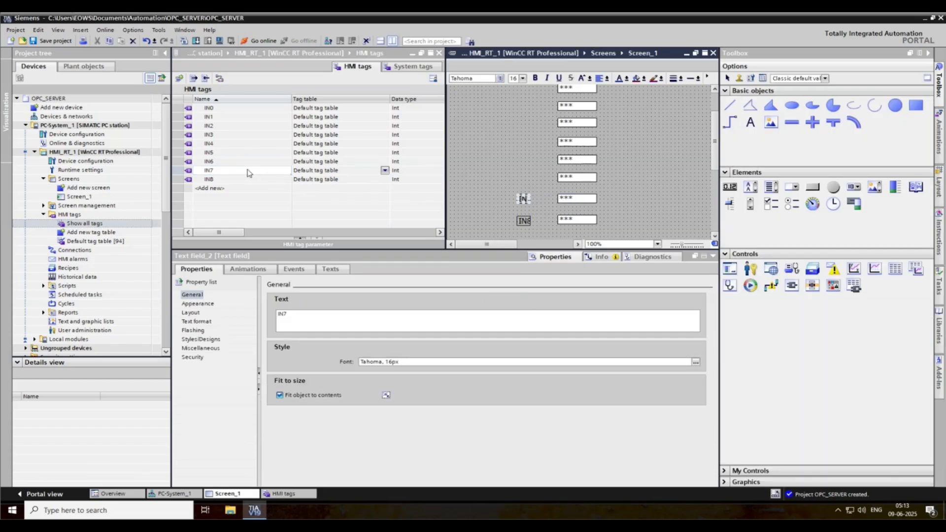
{"action": "left_click_drag", "start_coordinate": [221, 162], "coordinate": [528, 181]}
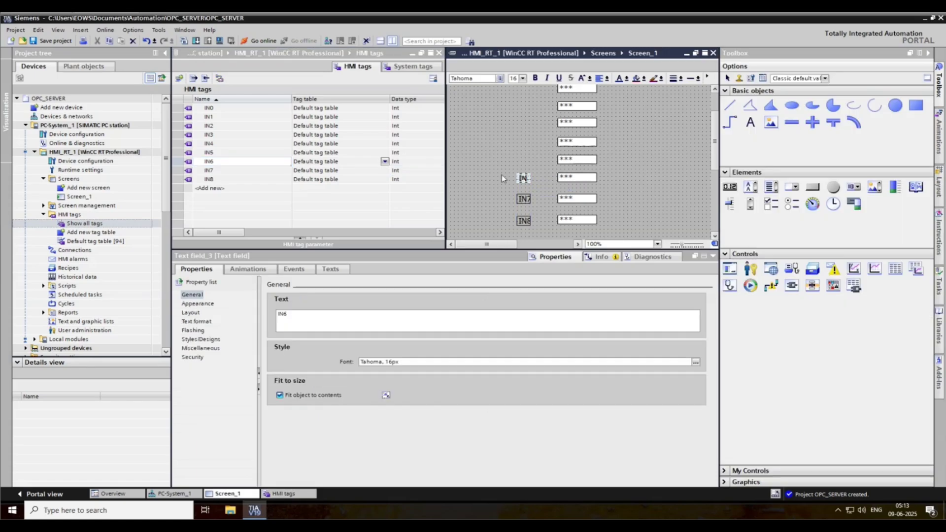
{"action": "left_click", "coordinate": [226, 154]}
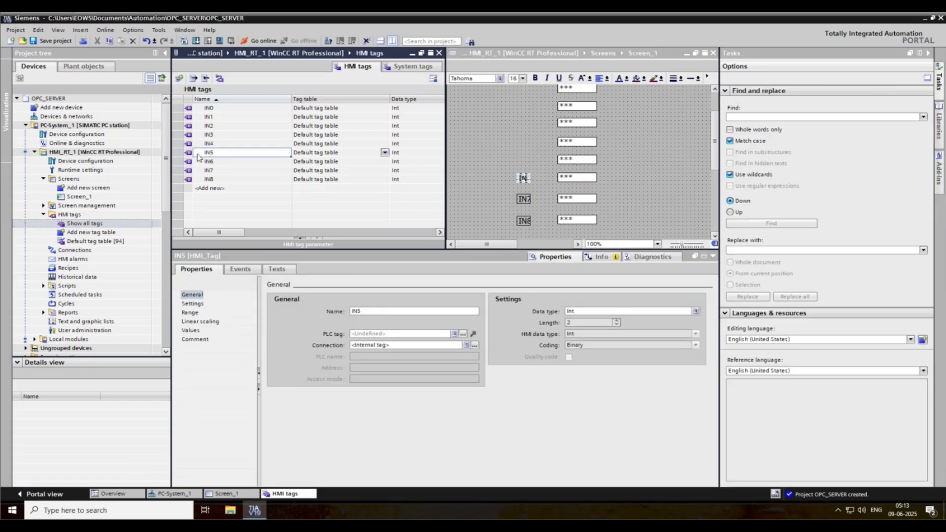
{"action": "left_click_drag", "start_coordinate": [205, 155], "coordinate": [526, 162]}
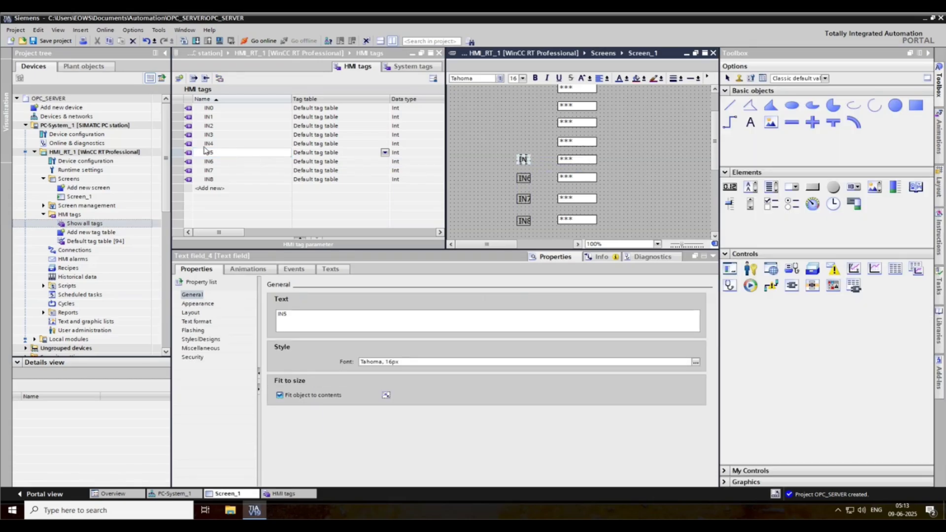
Step: Add text labels IN4, IN3, IN2, IN1 and IN0 beside the remaining I/O fields on Screen_1
{"action": "left_click_drag", "start_coordinate": [207, 143], "coordinate": [525, 144]}
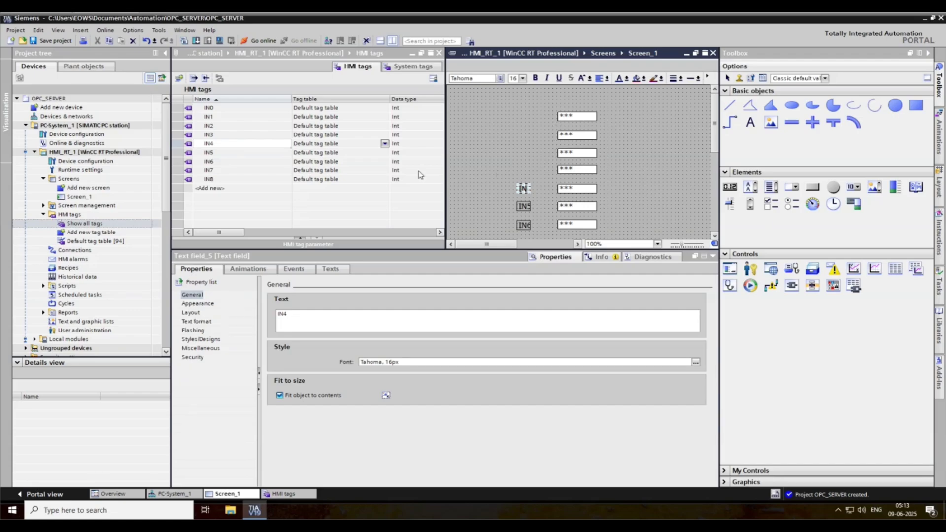
{"action": "left_click_drag", "start_coordinate": [226, 135], "coordinate": [522, 170]}
{"action": "left_click_drag", "start_coordinate": [210, 127], "coordinate": [523, 157]}
{"action": "left_click", "coordinate": [219, 117]}
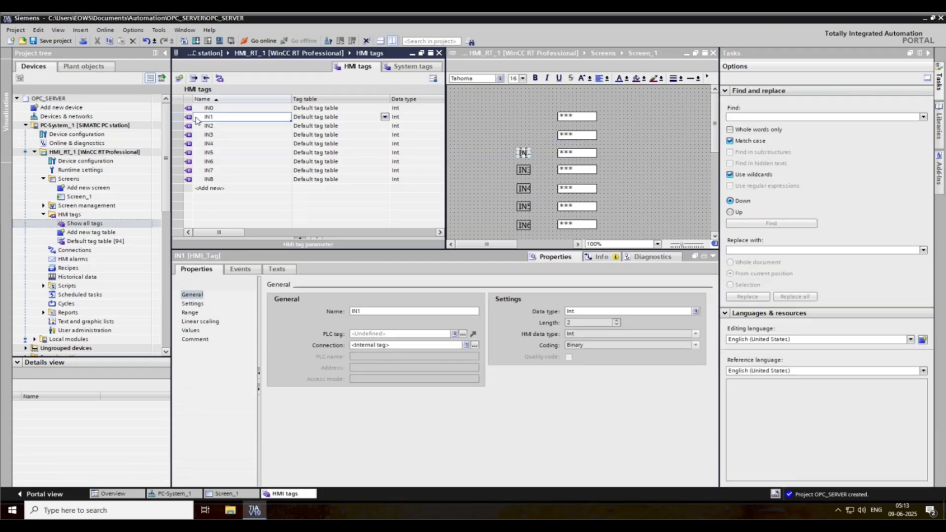
{"action": "left_click_drag", "start_coordinate": [208, 118], "coordinate": [526, 141]}
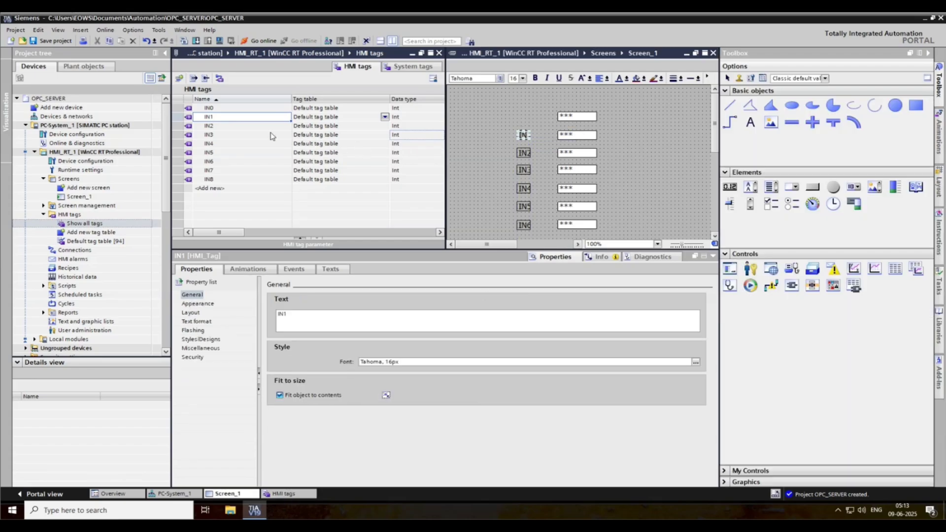
{"action": "left_click", "coordinate": [212, 109]}
{"action": "left_click_drag", "start_coordinate": [200, 110], "coordinate": [524, 116]}
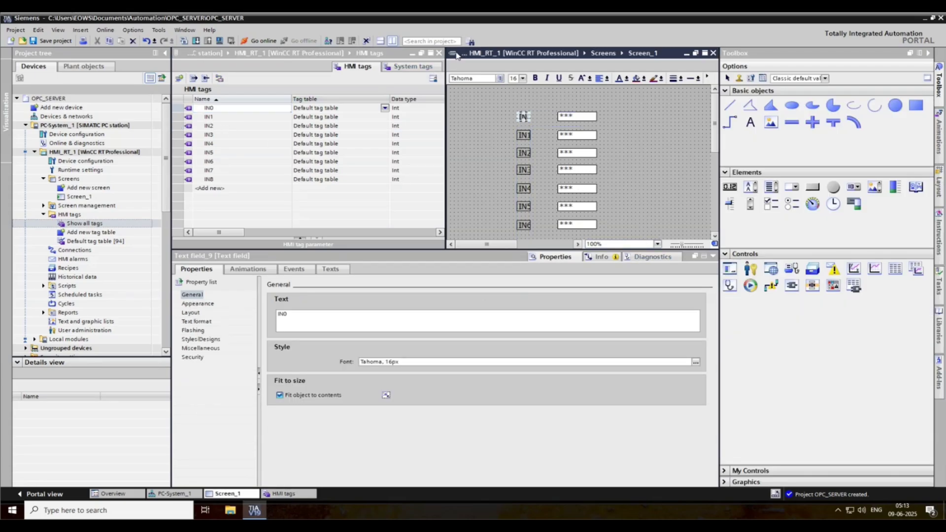
Step: Close the HMI tags table and return Screen_1 to an unsplit editor area
{"action": "left_click", "coordinate": [439, 52]}
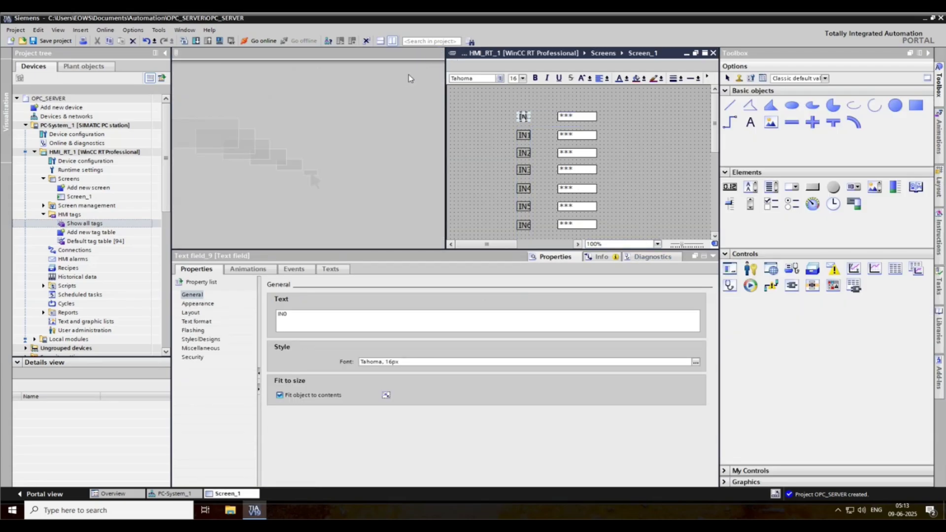
{"action": "left_click", "coordinate": [393, 42]}
{"action": "left_click", "coordinate": [348, 104]}
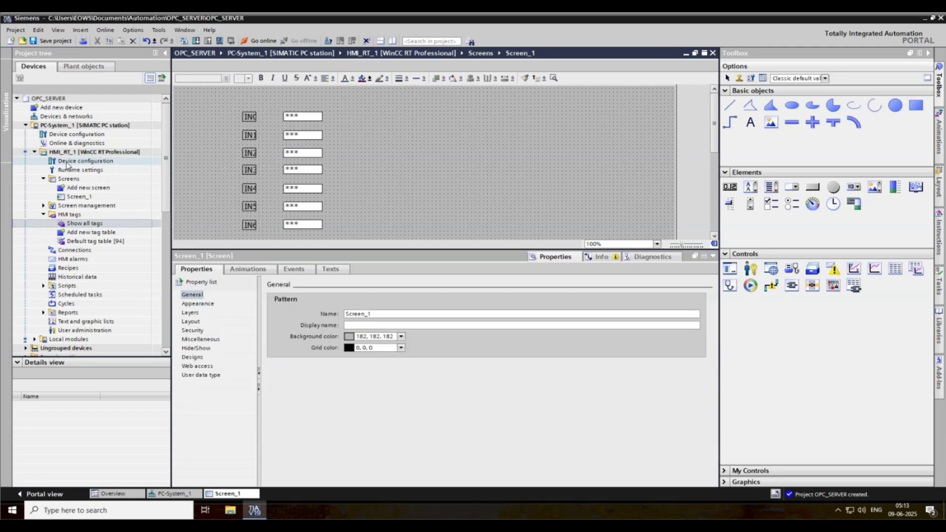
Step: Save the project and compile HMI_RT_1 after checking the start screen in its runtime settings
{"action": "double_click", "coordinate": [81, 169]}
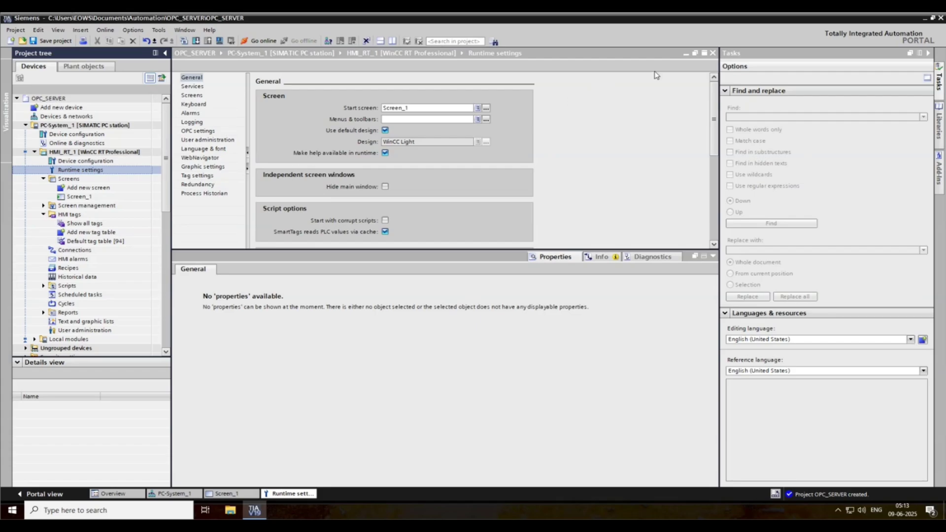
{"action": "left_click", "coordinate": [713, 53]}
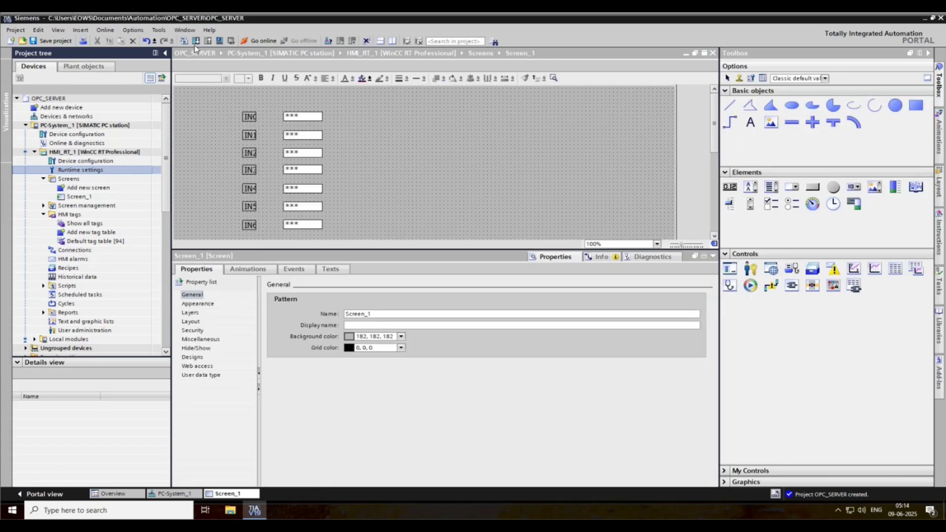
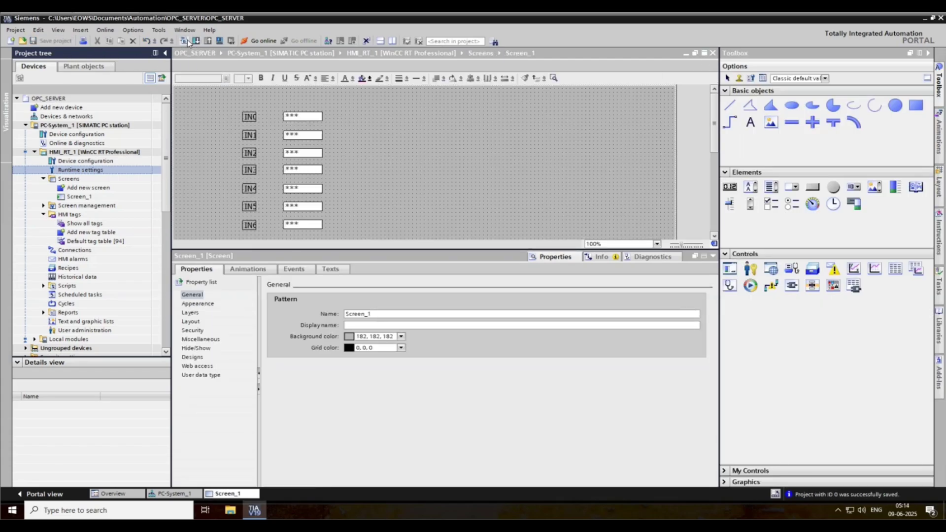
{"action": "left_click", "coordinate": [184, 41]}
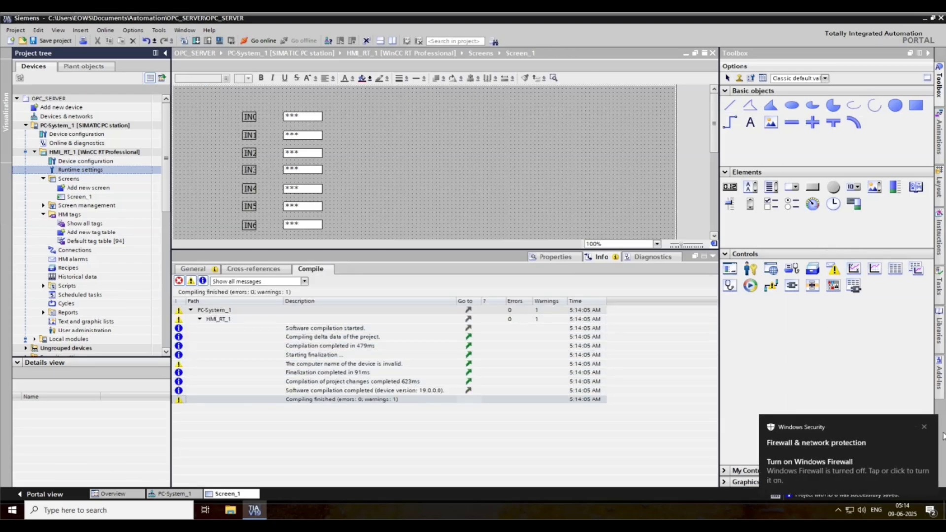
Step: Dismiss the Windows Firewall notification, save the project, recompile HMI_RT_1 and collapse the compile results
{"action": "left_click", "coordinate": [925, 428]}
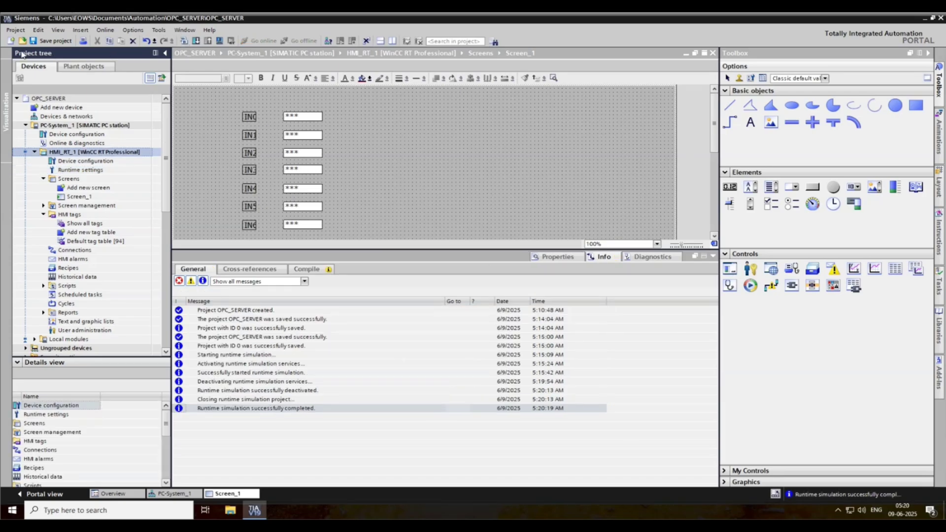
{"action": "left_click", "coordinate": [51, 40]}
{"action": "left_click", "coordinate": [184, 41]}
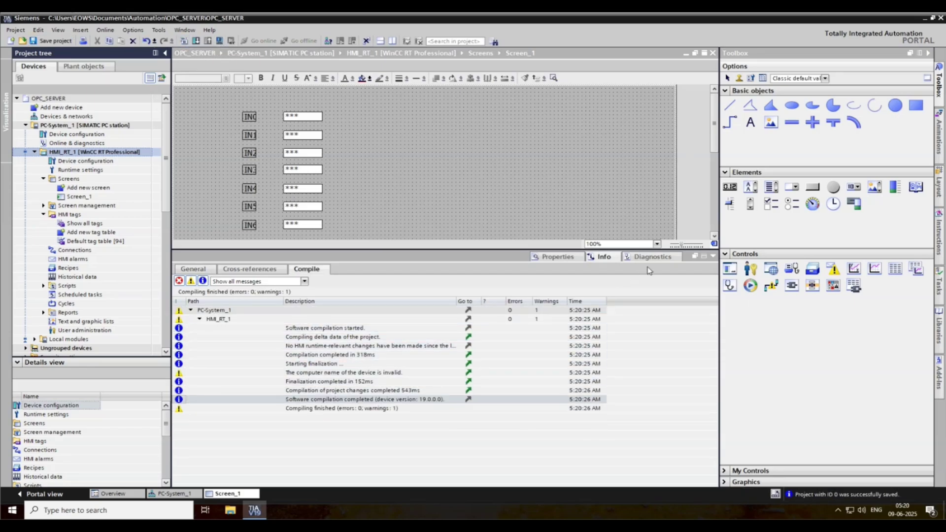
{"action": "left_click", "coordinate": [712, 256]}
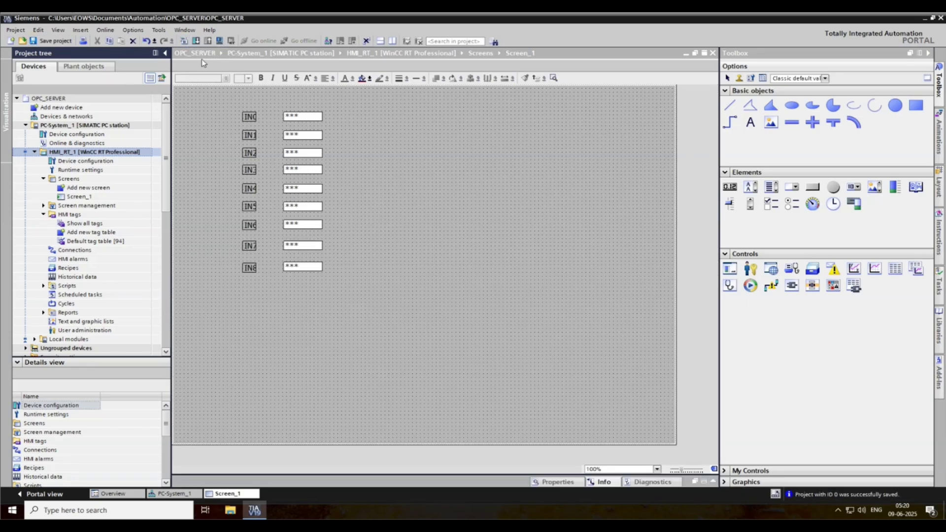
Step: Start the runtime simulation of HMI_RT_1, minimize TIA Portal and move the runtime window to a clear area of the desktop
{"action": "left_click", "coordinate": [220, 41]}
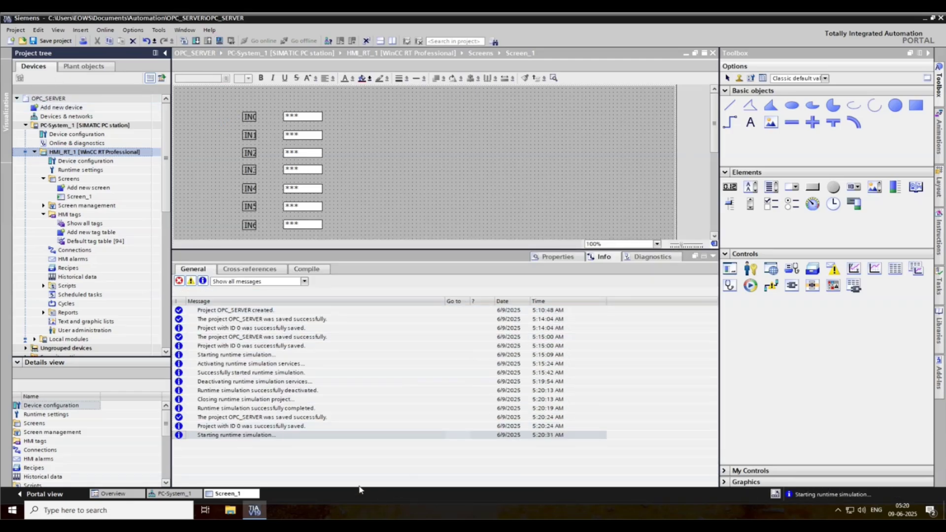
{"action": "left_click", "coordinate": [222, 435]}
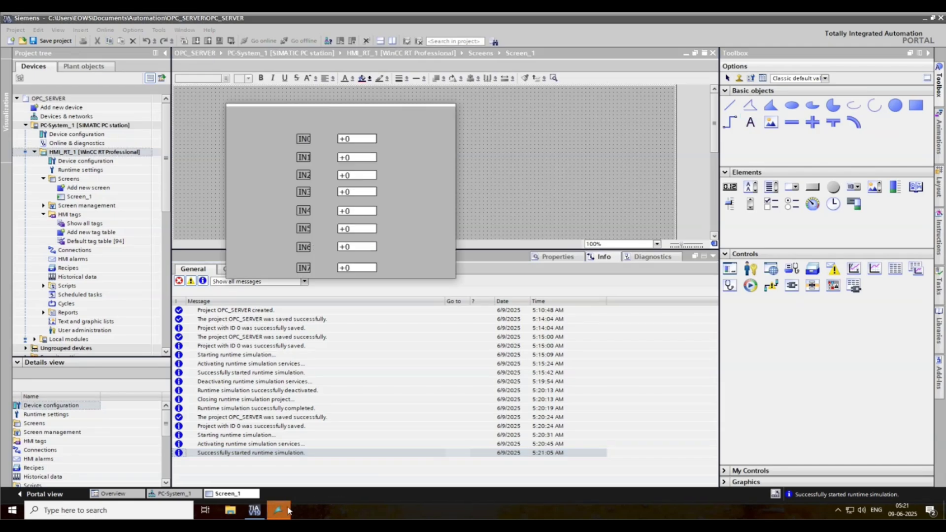
{"action": "left_click", "coordinate": [925, 19]}
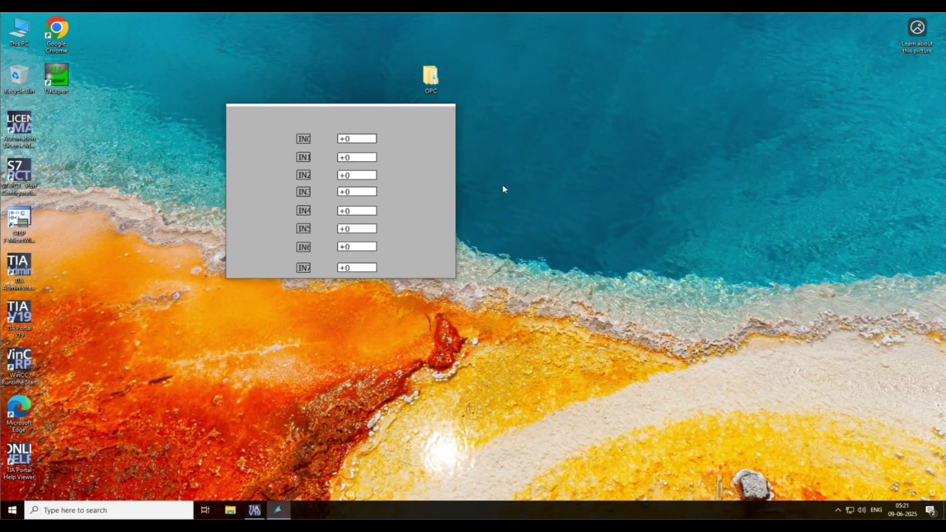
{"action": "left_click_drag", "start_coordinate": [300, 106], "coordinate": [698, 107]}
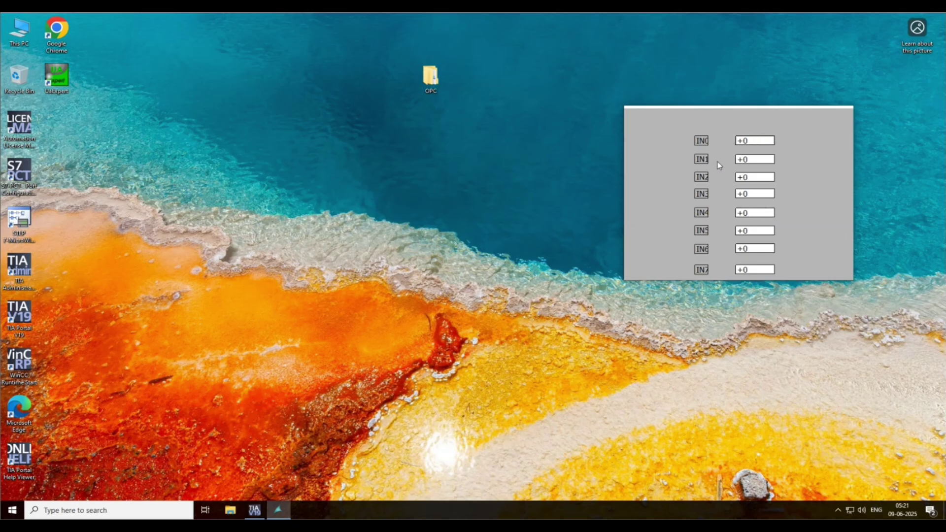
Step: Enter 10, 20, 30 and 40 in the runtime I/O fields IN0, IN1, IN2 and IN3
{"action": "left_click", "coordinate": [753, 140]}
{"action": "left_click", "coordinate": [759, 159]}
{"action": "left_click", "coordinate": [749, 141]}
{"action": "left_click", "coordinate": [758, 158]}
{"action": "type", "text": "20"}
{"action": "key", "text": "Return"}
{"action": "left_click", "coordinate": [758, 194]}
{"action": "type", "text": "30"}
{"action": "key", "text": "Return"}
{"action": "left_click", "coordinate": [756, 212]}
{"action": "type", "text": "40"}
{"action": "key", "text": "Return"}
Step: Enter 50, 60 and 70 in the runtime I/O fields IN4, IN5 and IN6
{"action": "left_click", "coordinate": [752, 231]}
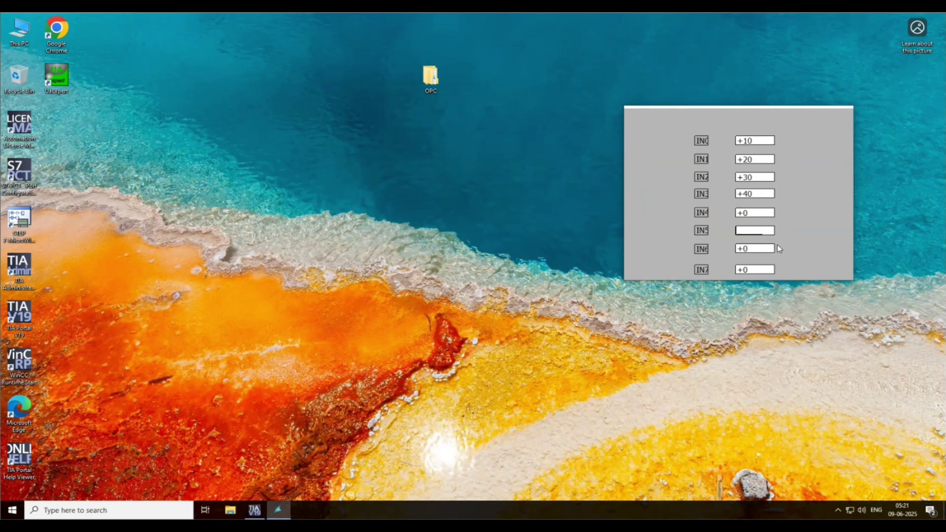
{"action": "type", "text": "50"}
{"action": "key", "text": "Return"}
{"action": "left_click", "coordinate": [753, 250]}
{"action": "type", "text": "60"}
{"action": "key", "text": "Return"}
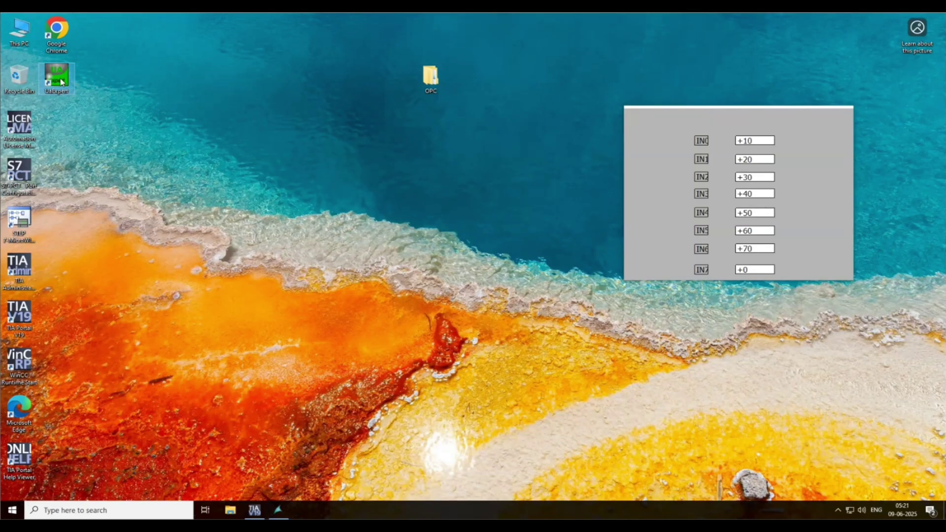
Step: Switch to Chrome, search Google for "ua expert", view Unified Automation's UaExpert product page and minimize the browser
{"action": "double_click", "coordinate": [58, 40]}
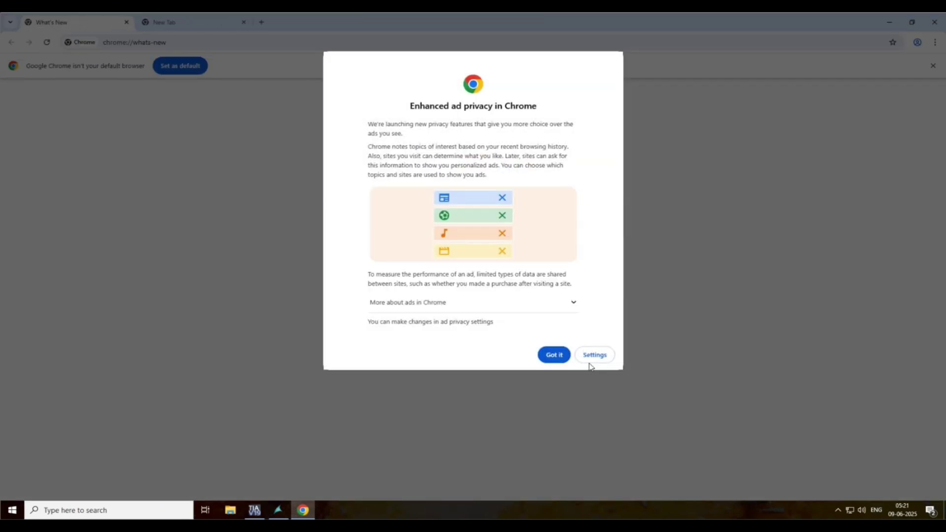
{"action": "left_click", "coordinate": [559, 357]}
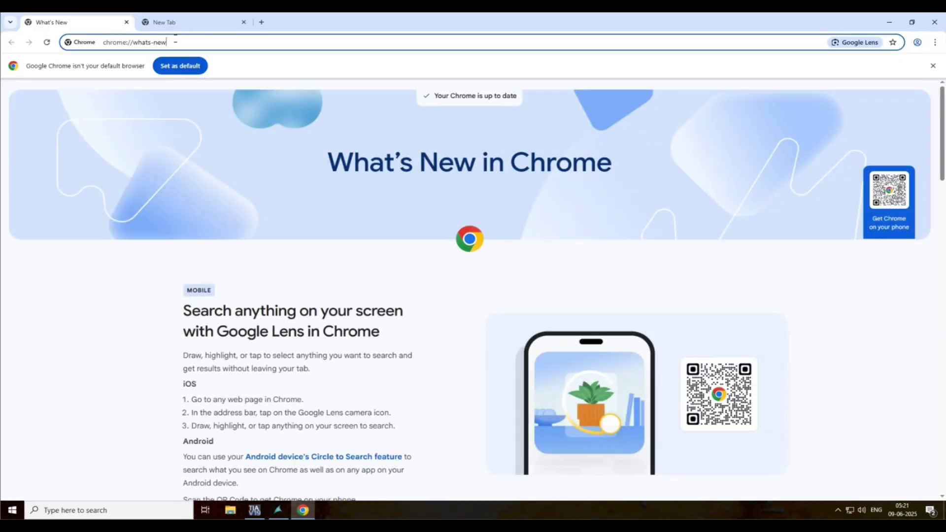
{"action": "left_click", "coordinate": [196, 22]}
{"action": "left_click", "coordinate": [377, 214]}
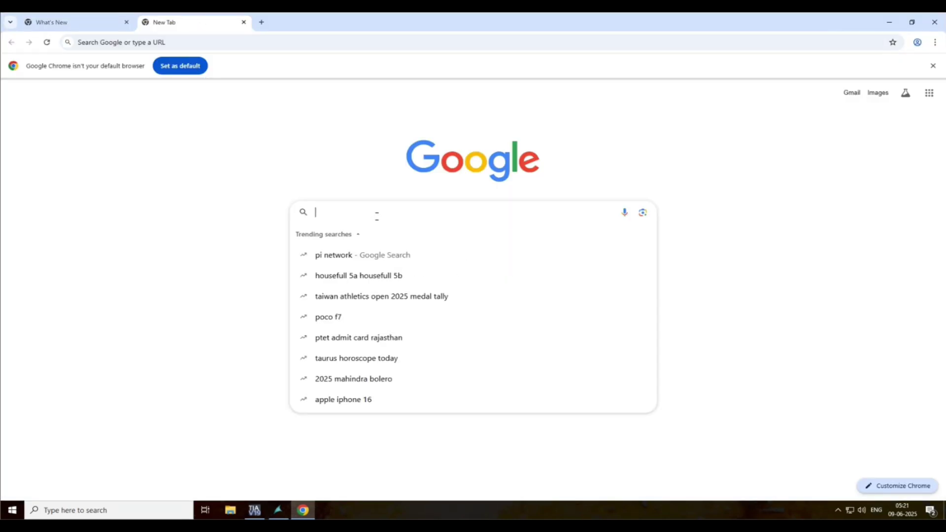
{"action": "type", "text": "UA"}
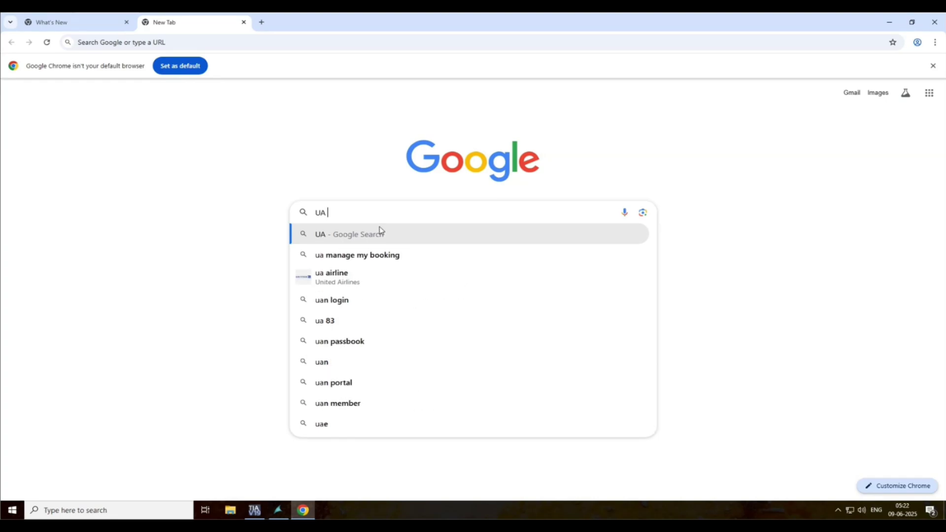
{"action": "type", "text": " EXPERT"}
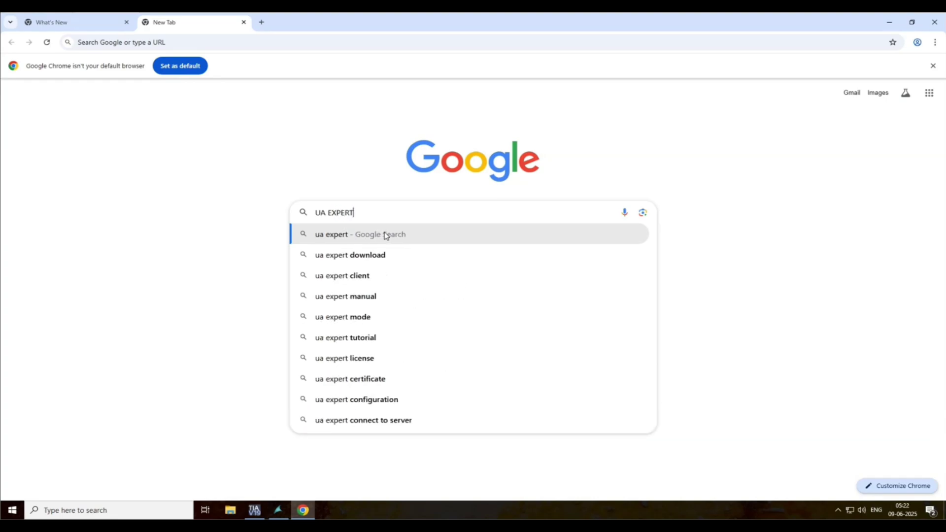
{"action": "left_click", "coordinate": [386, 234]}
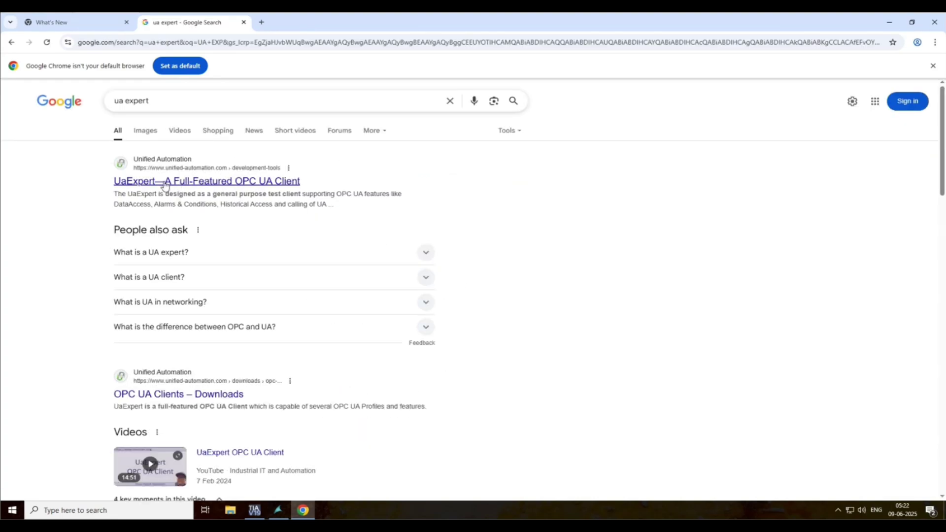
{"action": "left_click", "coordinate": [201, 182]}
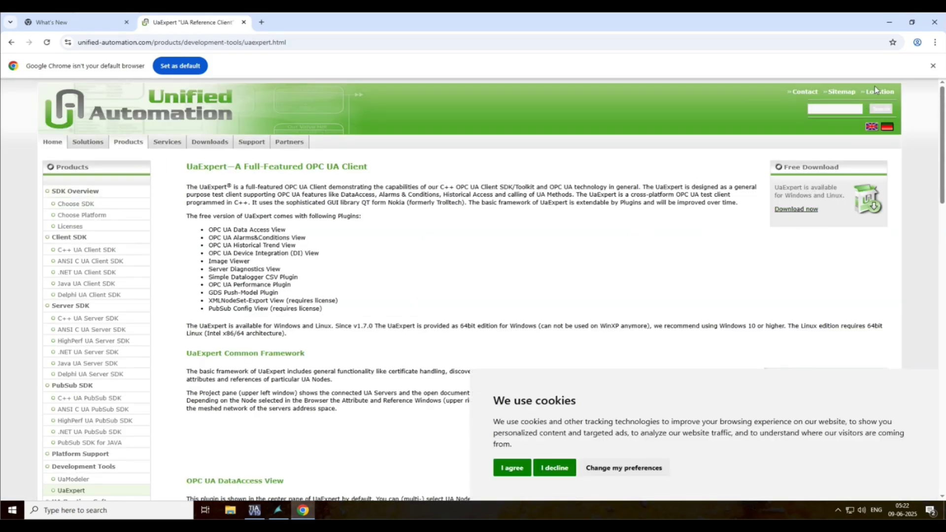
{"action": "left_click", "coordinate": [889, 22]}
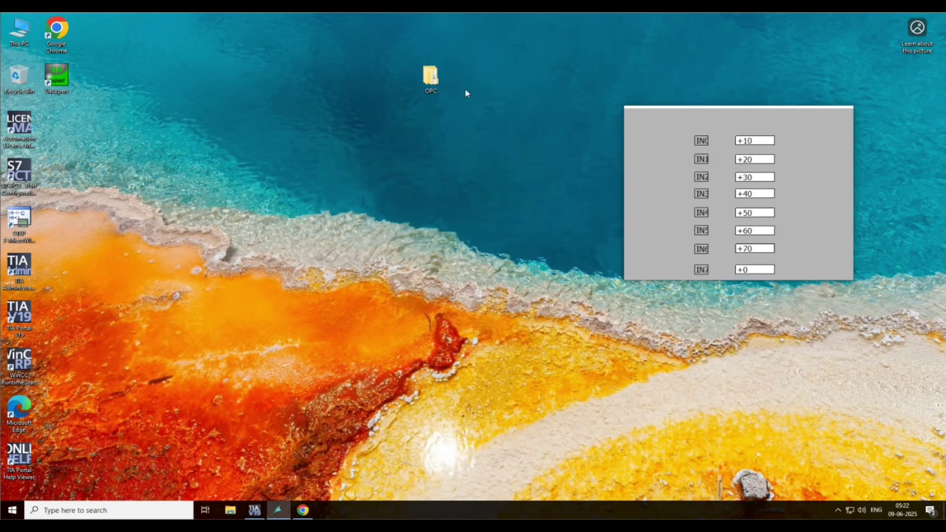
Step: Launch UaExpert, decline its update and widen the project and address space panes
{"action": "double_click", "coordinate": [52, 82]}
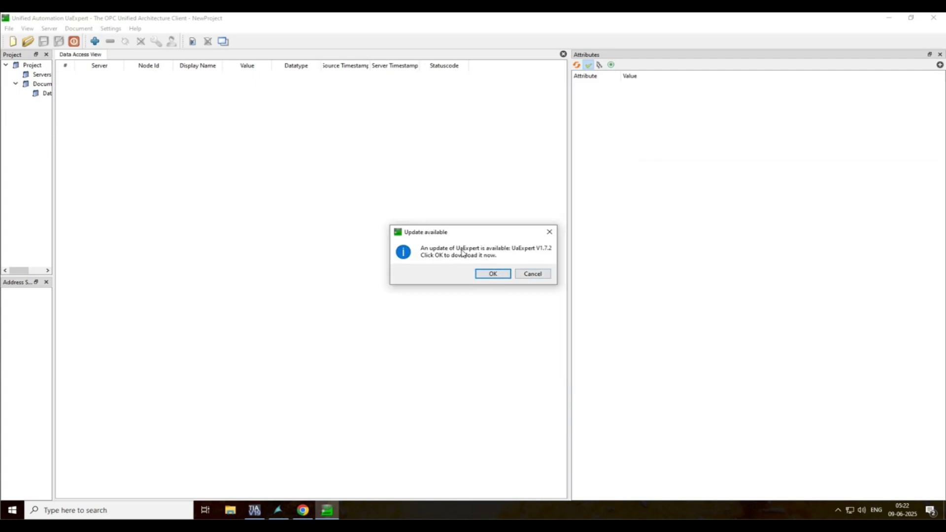
{"action": "left_click", "coordinate": [532, 274]}
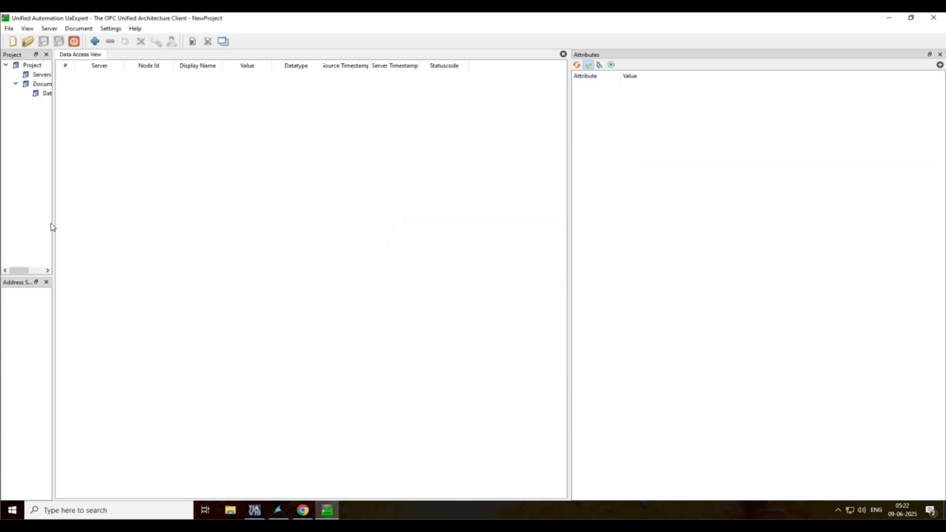
{"action": "left_click_drag", "start_coordinate": [53, 212], "coordinate": [117, 213]}
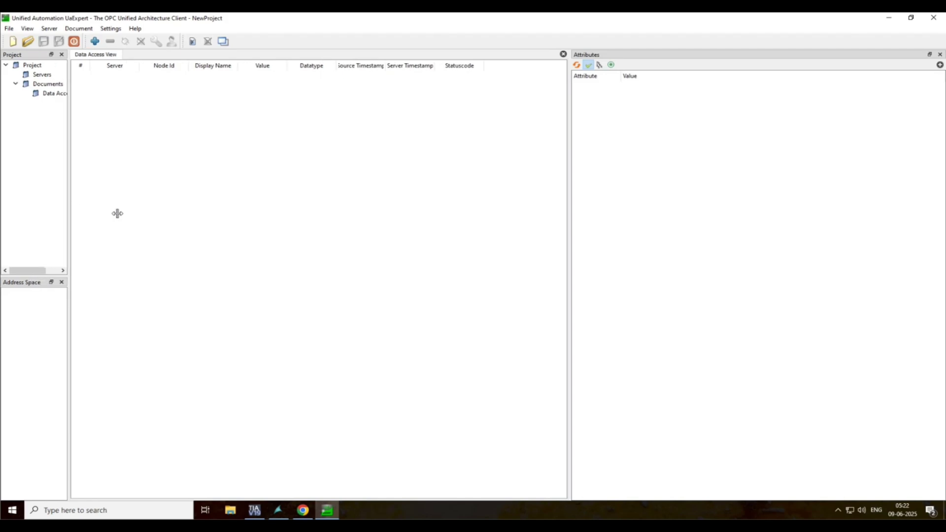
{"action": "left_click", "coordinate": [33, 67]}
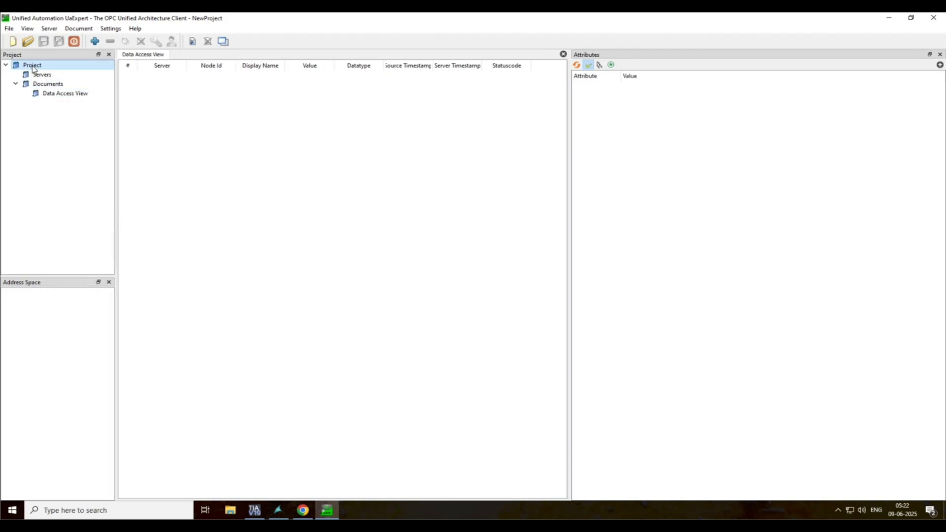
Step: Add the local Siemens OPC UA Server for WinCC Runtime Professional with the None - None (uatcp-uasc-uabinary) endpoint, overwriting the recently used configuration
{"action": "left_click", "coordinate": [98, 43]}
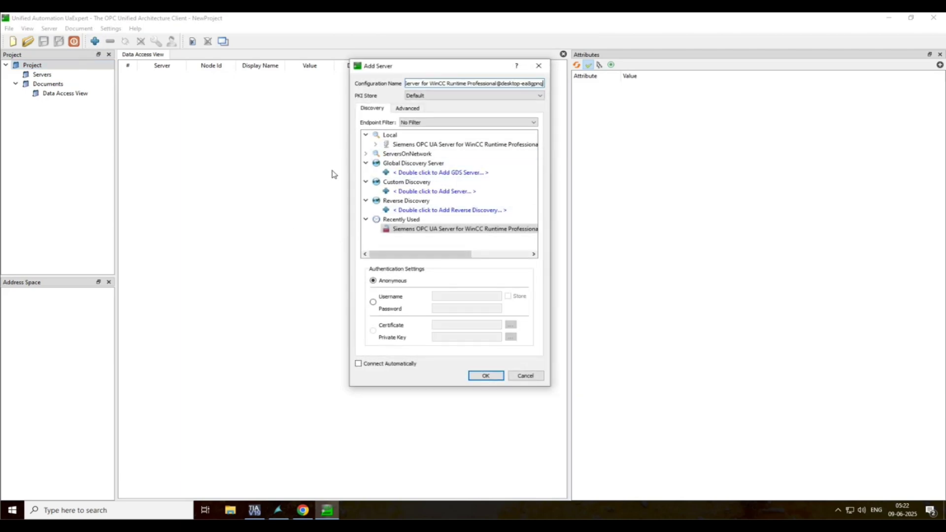
{"action": "left_click", "coordinate": [385, 137]}
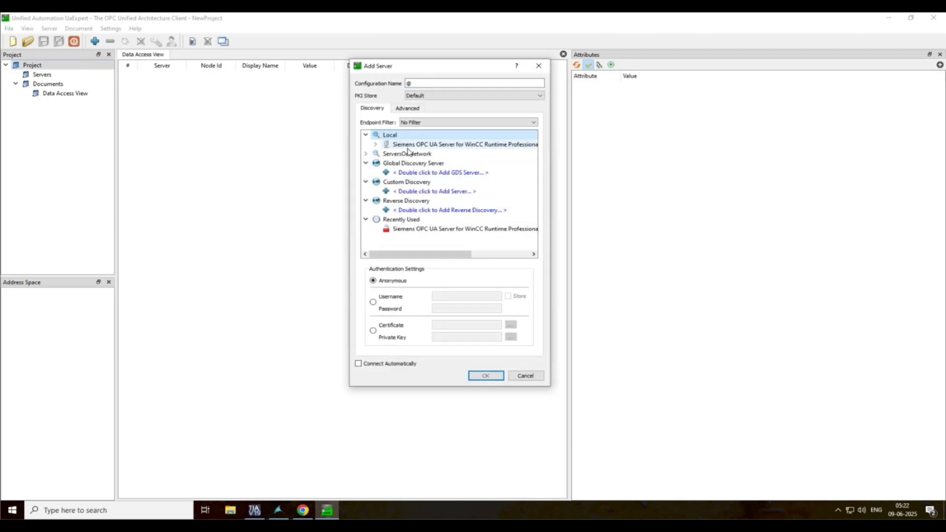
{"action": "left_click", "coordinate": [377, 145]}
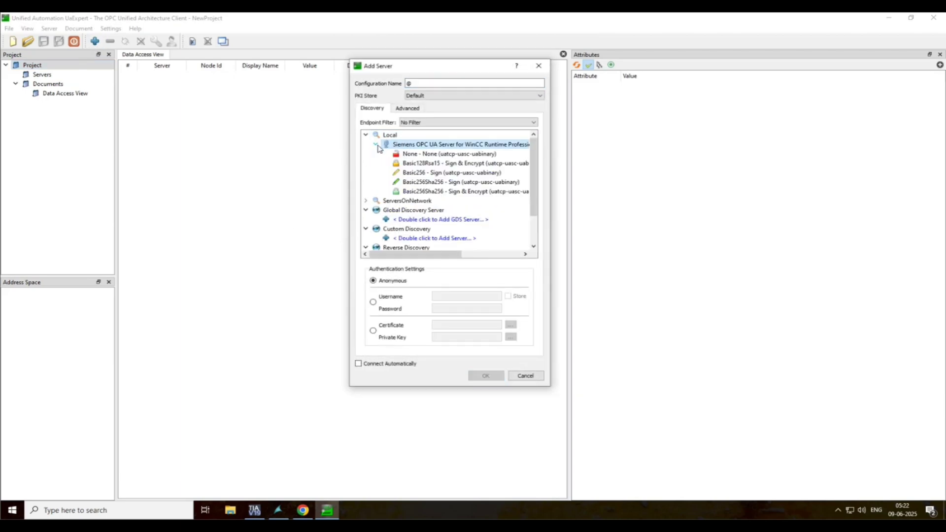
{"action": "left_click", "coordinate": [445, 156]}
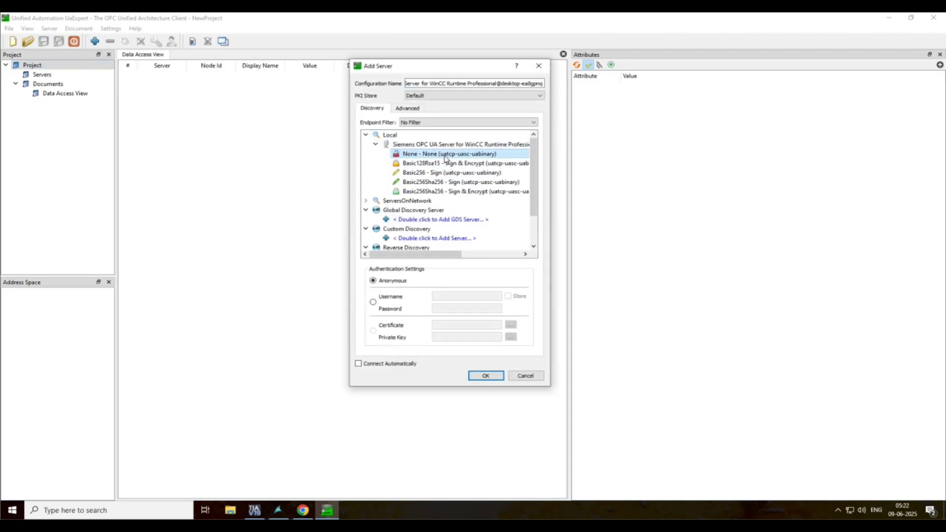
{"action": "left_click", "coordinate": [476, 380]}
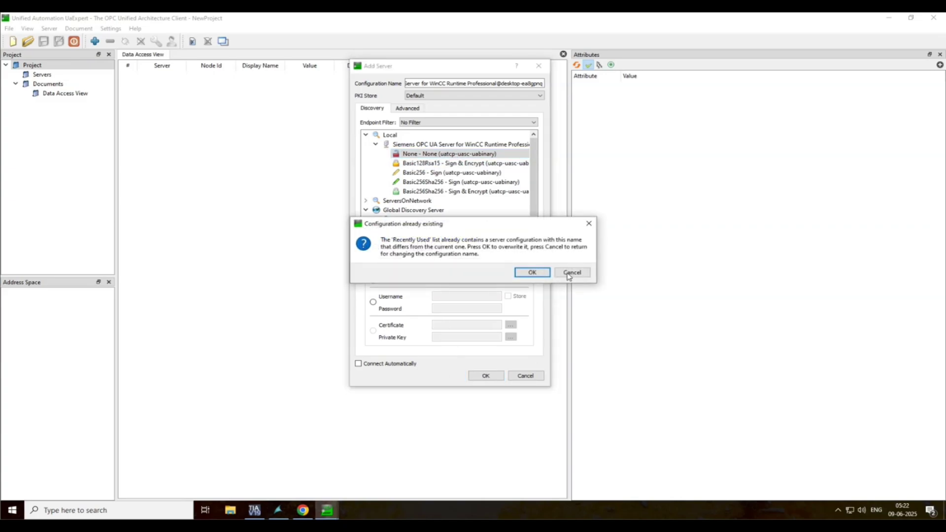
{"action": "left_click", "coordinate": [539, 274]}
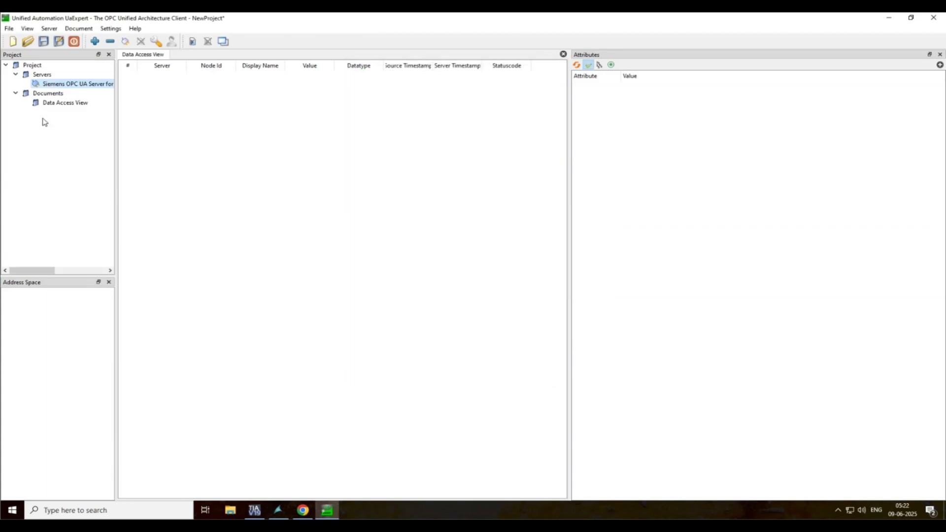
{"action": "right_click", "coordinate": [46, 84]}
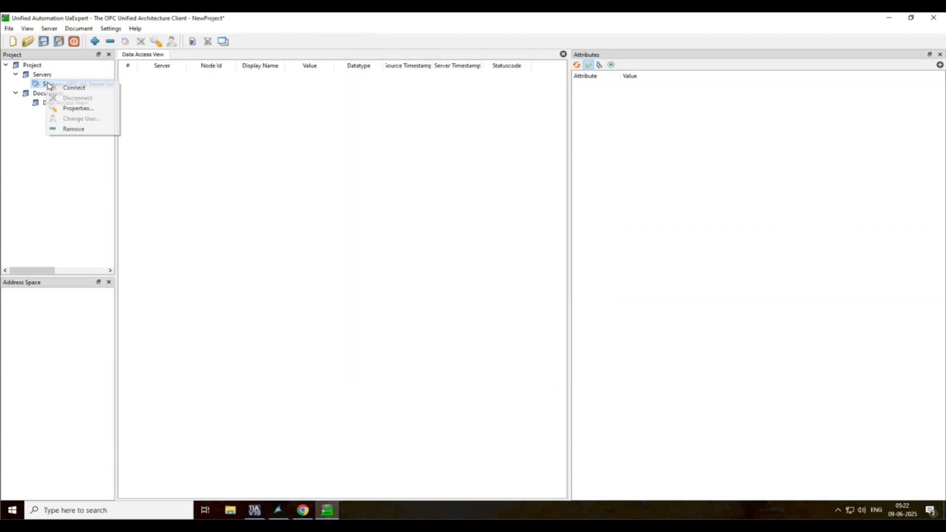
{"action": "left_click", "coordinate": [74, 88]}
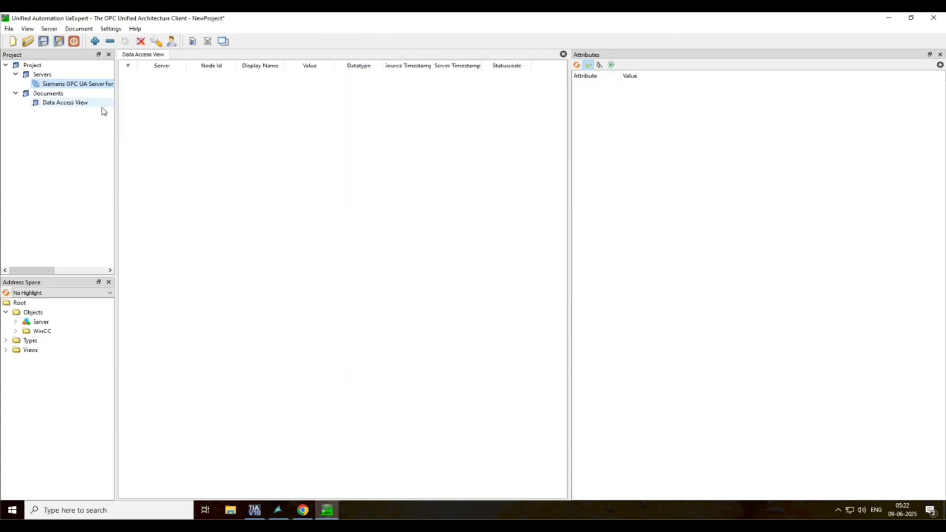
{"action": "left_click", "coordinate": [16, 330]}
{"action": "left_click", "coordinate": [69, 340]}
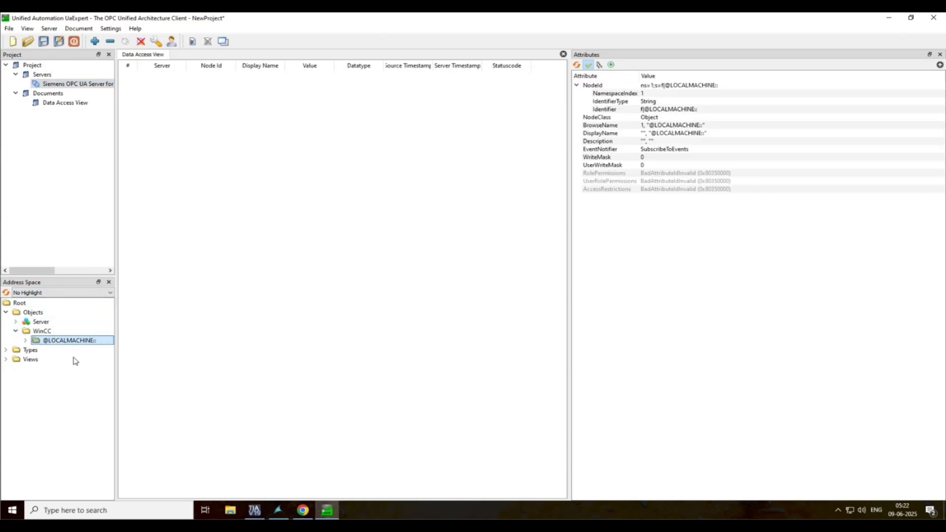
{"action": "left_click", "coordinate": [26, 340]}
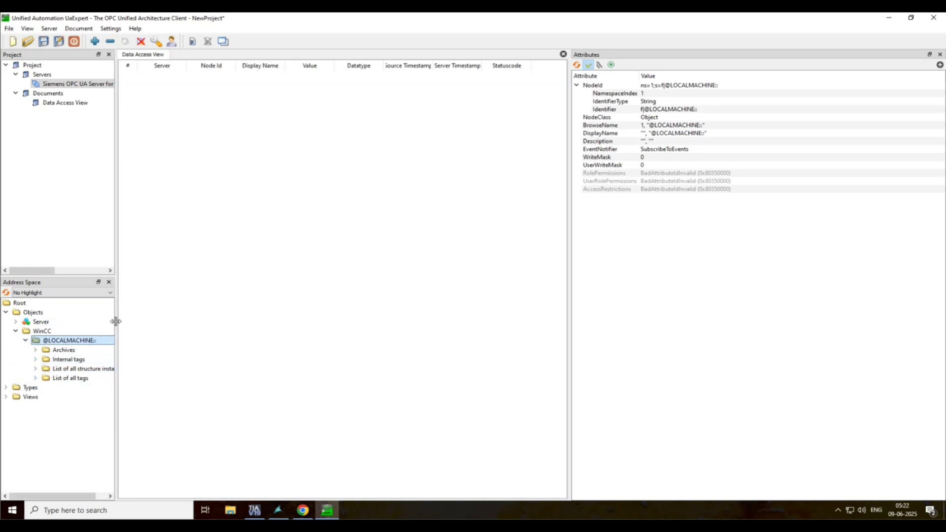
Step: Widen the address space pane, expand Internal tags and examine the attributes of IN0
{"action": "left_click_drag", "start_coordinate": [115, 322], "coordinate": [166, 340]}
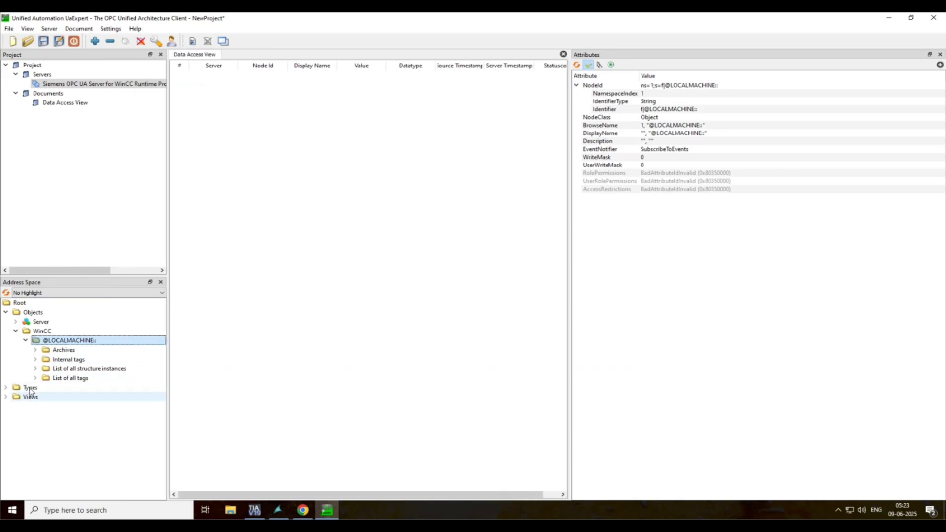
{"action": "left_click", "coordinate": [35, 359]}
{"action": "left_click", "coordinate": [62, 406]}
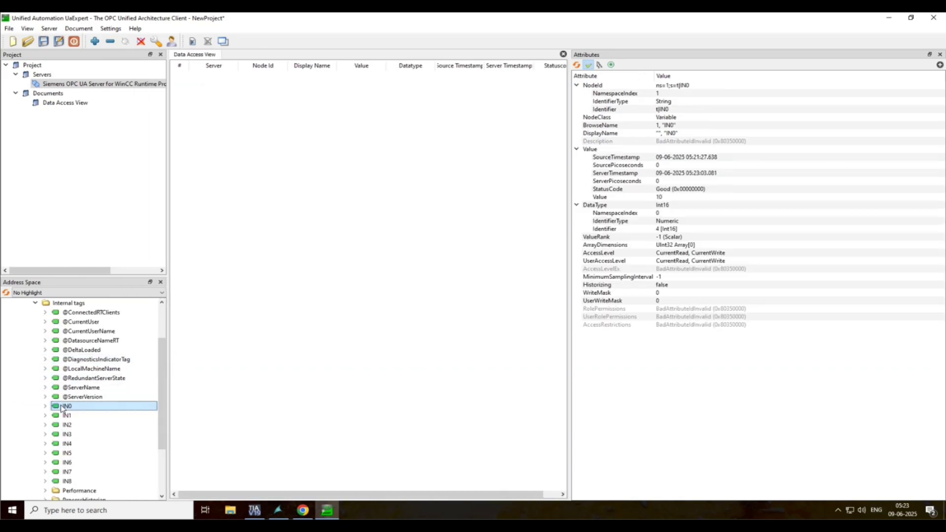
Step: Switch to TIA Portal, split the editor area vertically and show all HMI tags to review IN0 through IN8
{"action": "left_click", "coordinate": [254, 511]}
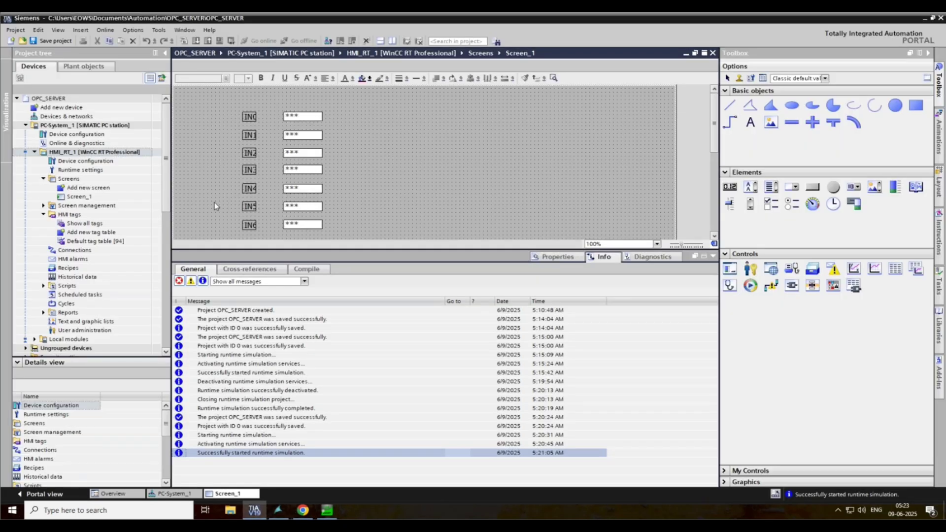
{"action": "left_click", "coordinate": [392, 41]}
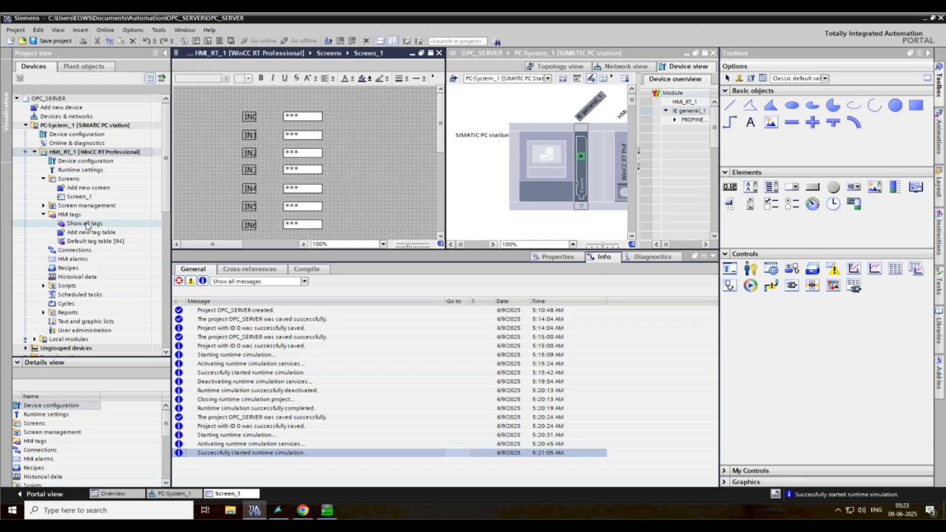
{"action": "double_click", "coordinate": [79, 223]}
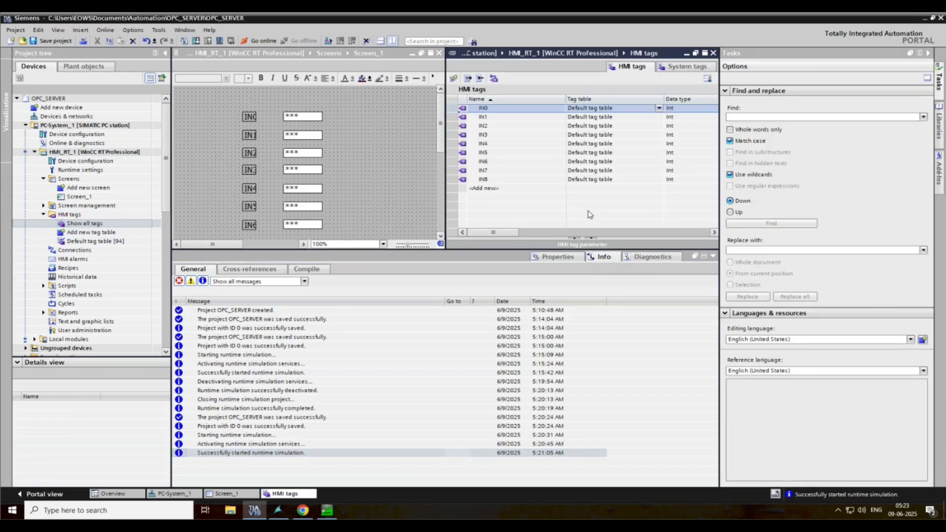
{"action": "left_click", "coordinate": [927, 55]}
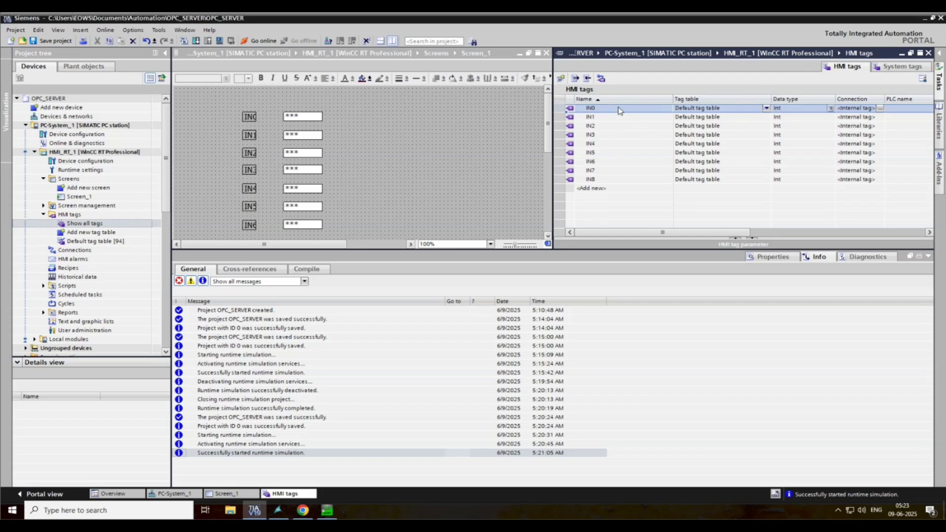
{"action": "left_click", "coordinate": [606, 180]}
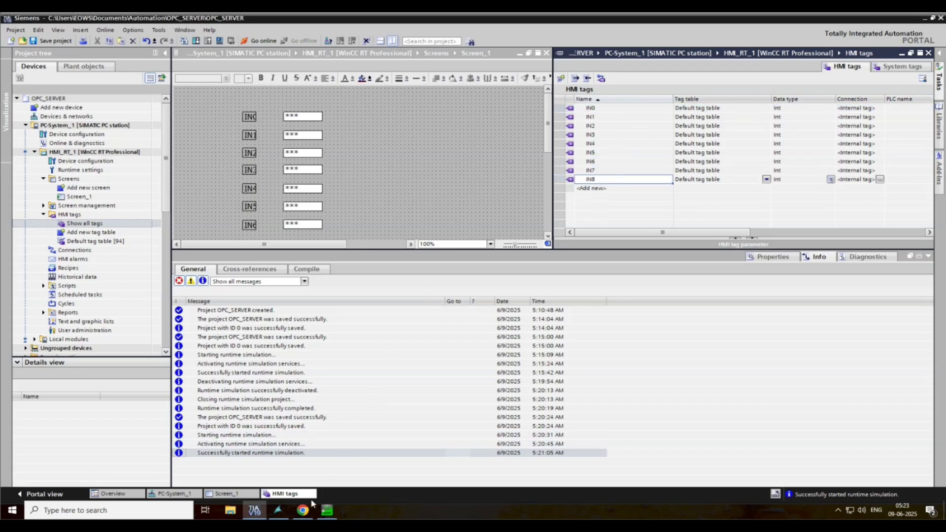
Step: Return to UaExpert and check the Value attribute of internal tag IN0
{"action": "left_click", "coordinate": [326, 509]}
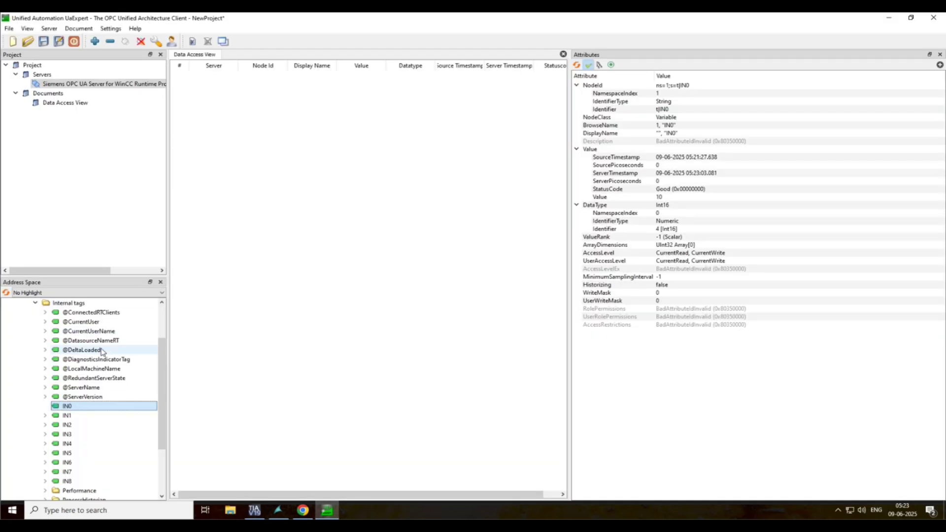
{"action": "left_click", "coordinate": [73, 408]}
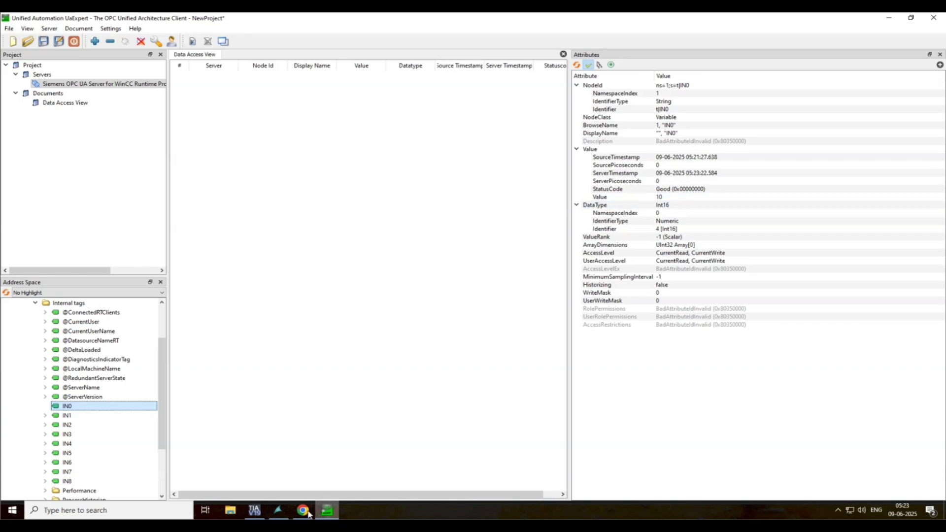
{"action": "left_click", "coordinate": [696, 198]}
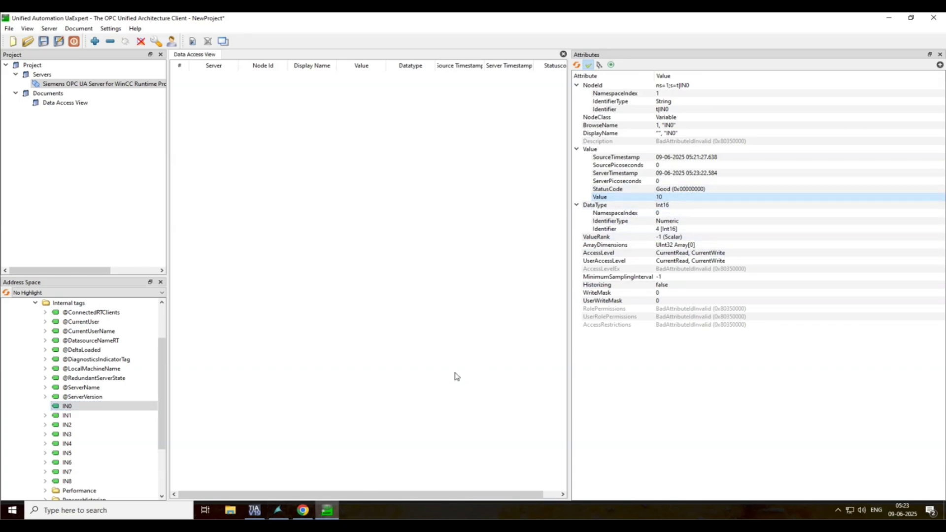
Step: Bring up the running WinCC screen, resize it so the UaExpert attributes stay uncovered, and set IN0 to 123
{"action": "left_click", "coordinate": [277, 509]}
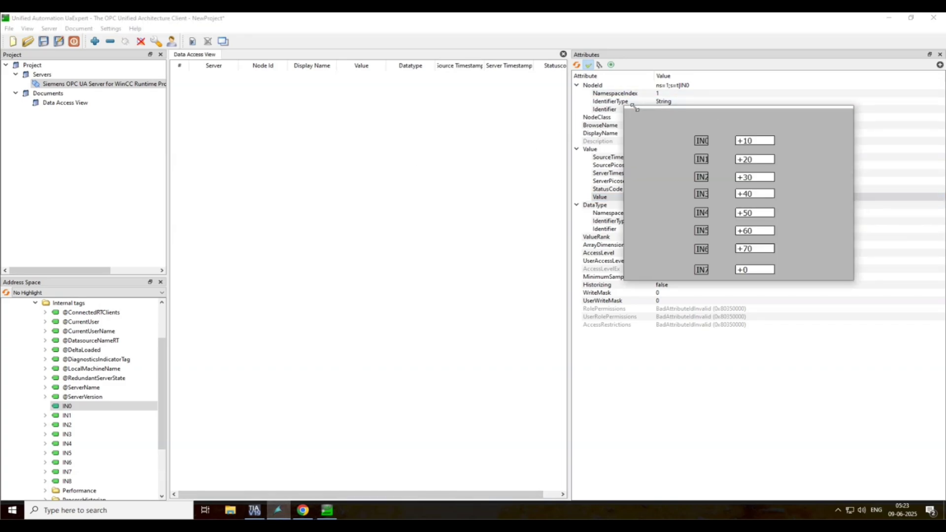
{"action": "left_click_drag", "start_coordinate": [632, 107], "coordinate": [289, 133]}
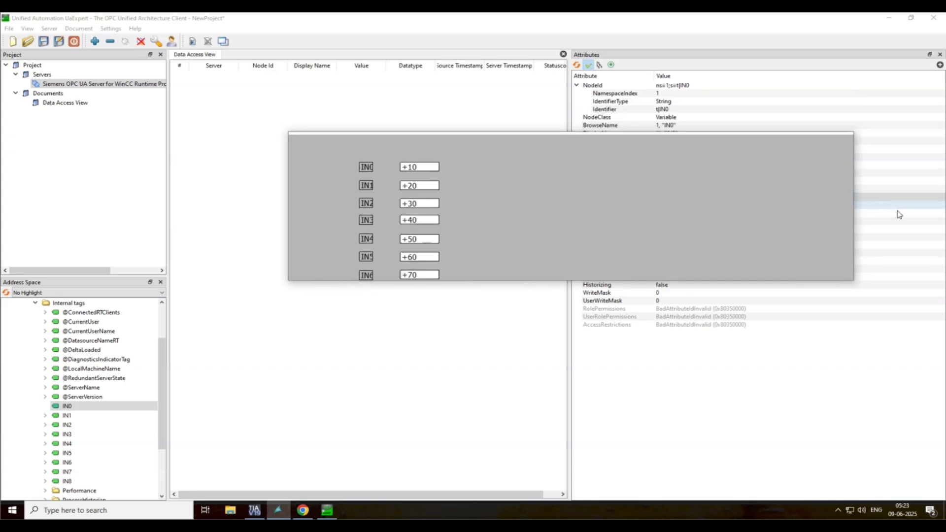
{"action": "left_click_drag", "start_coordinate": [853, 223], "coordinate": [479, 236]}
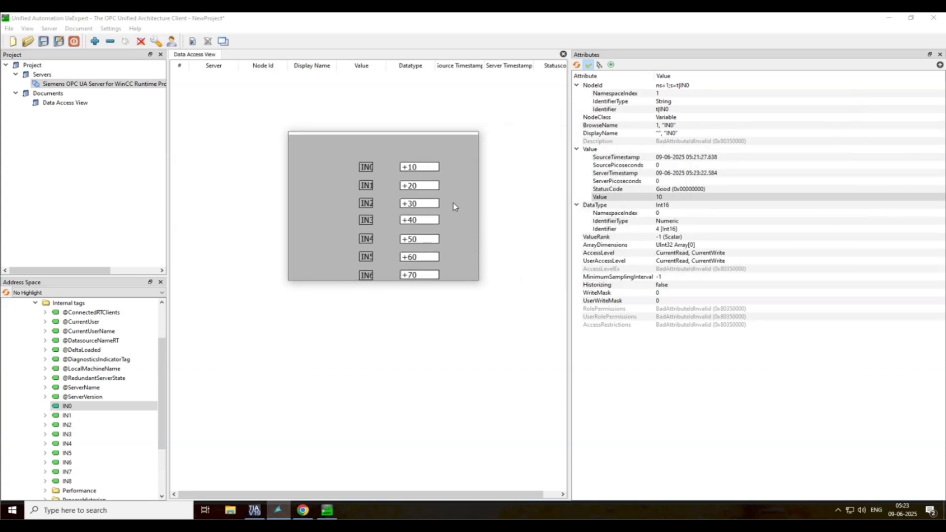
{"action": "left_click", "coordinate": [422, 167]}
{"action": "type", "text": "+123"}
{"action": "key", "text": "Return"}
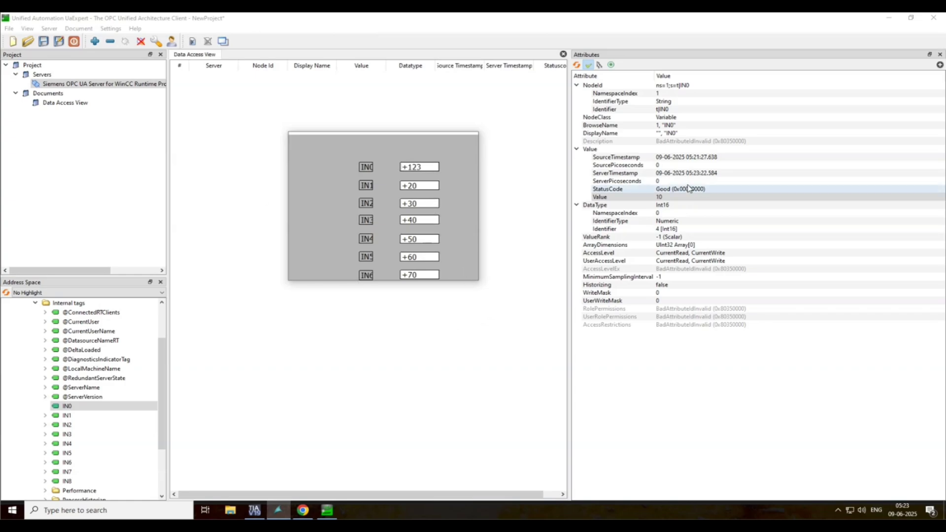
Step: Switch to UaExpert and reselect IN0 under Internal tags to reread its value
{"action": "left_click", "coordinate": [665, 200]}
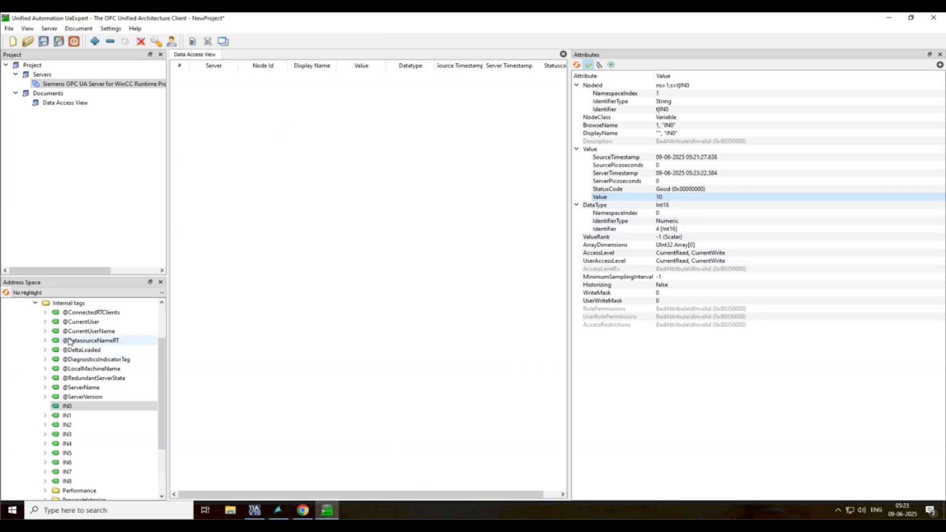
{"action": "left_click", "coordinate": [69, 408]}
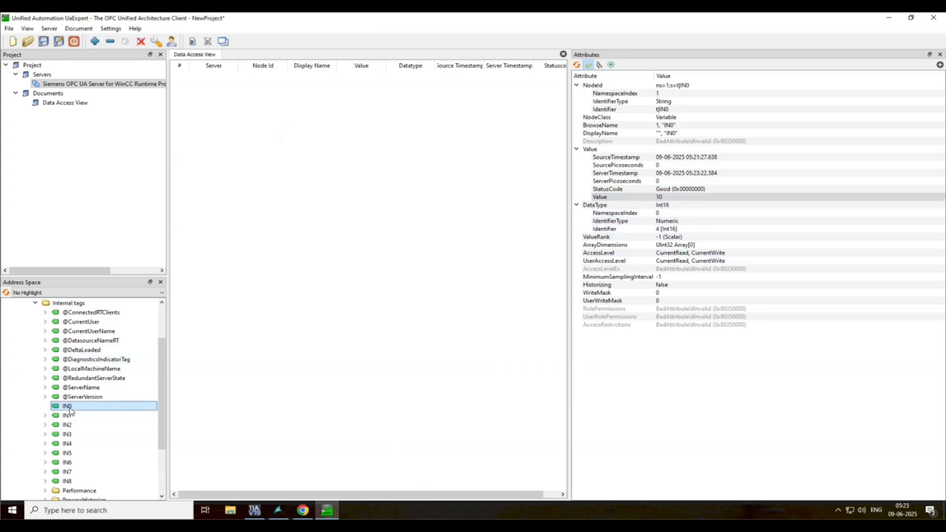
{"action": "left_click", "coordinate": [69, 410]}
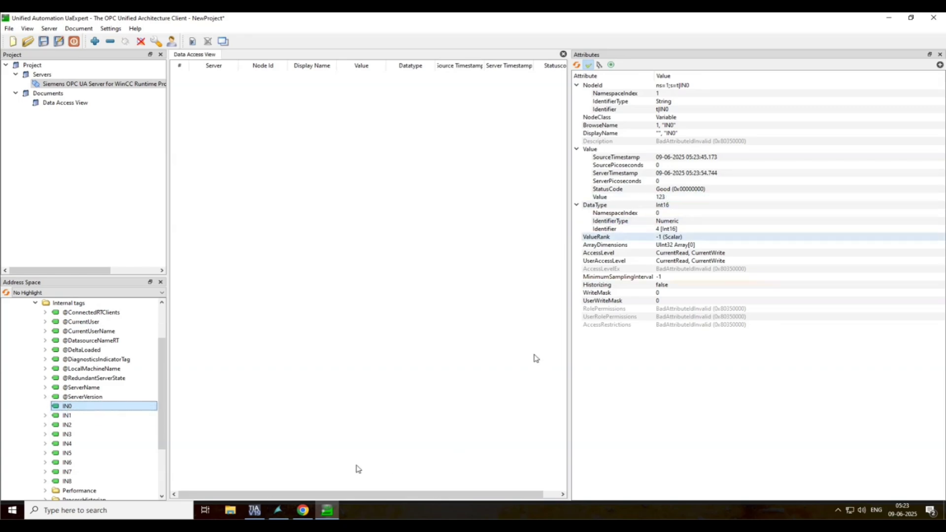
Step: Expand List of all tags in the address space and examine the attributes of IN0 there
{"action": "scroll", "coordinate": [123, 458], "scroll_direction": "down", "scroll_amount": 3}
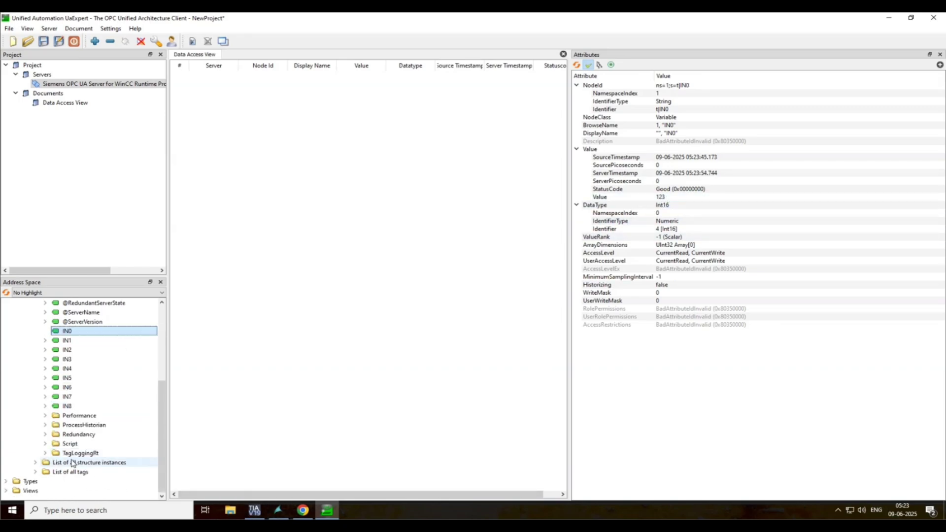
{"action": "left_click", "coordinate": [48, 472]}
{"action": "left_click", "coordinate": [35, 472]}
{"action": "scroll", "coordinate": [104, 413], "scroll_direction": "down", "scroll_amount": 3}
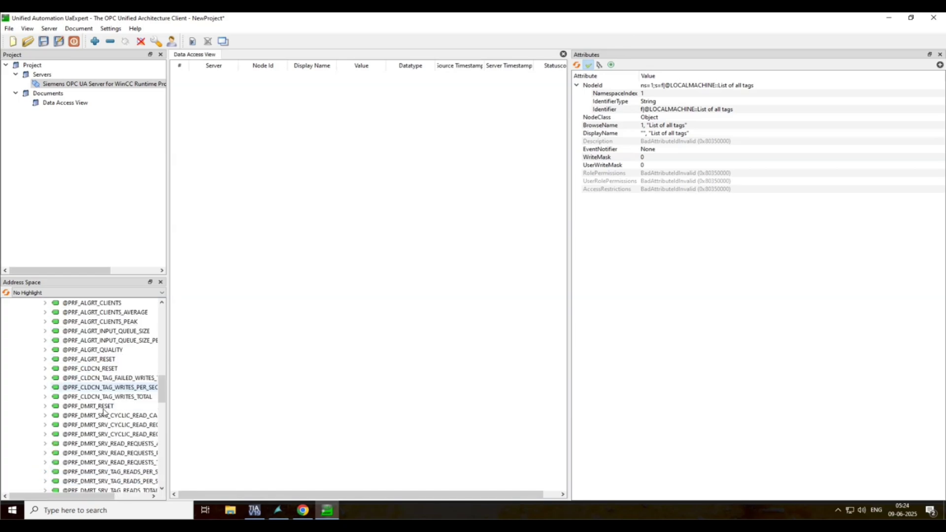
{"action": "scroll", "coordinate": [103, 413], "scroll_direction": "down", "scroll_amount": 5}
{"action": "left_click", "coordinate": [69, 406]}
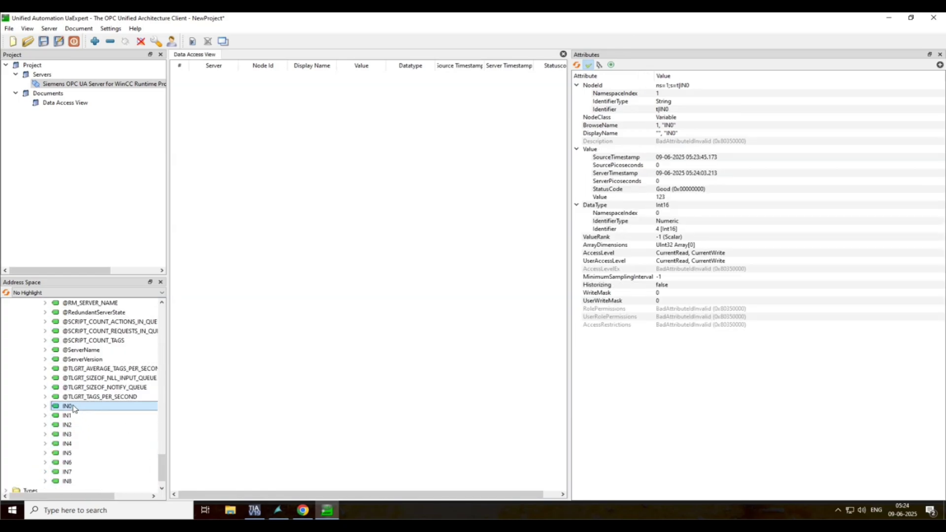
Step: Bring up the running WinCC screen again and set IN0 to 44
{"action": "left_click", "coordinate": [278, 516]}
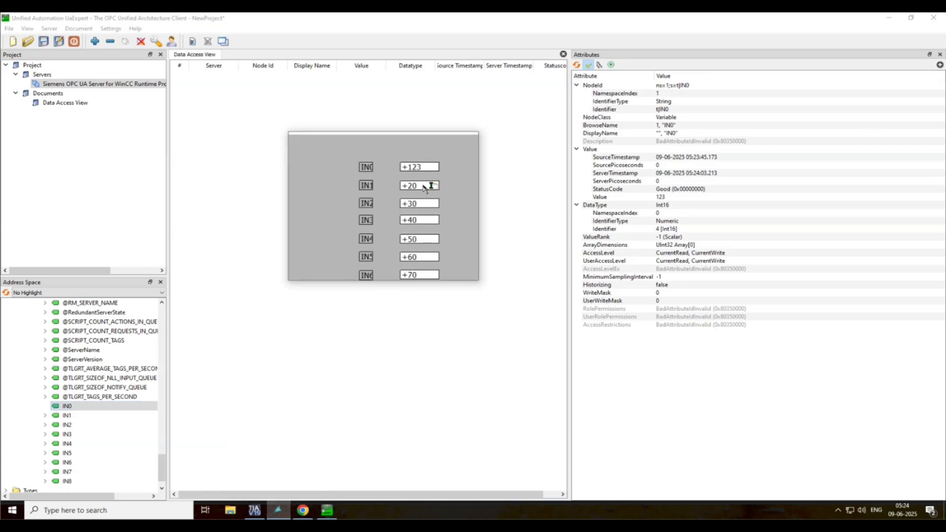
{"action": "left_click", "coordinate": [427, 166]}
{"action": "type", "text": "+44"}
{"action": "key", "text": "Return"}
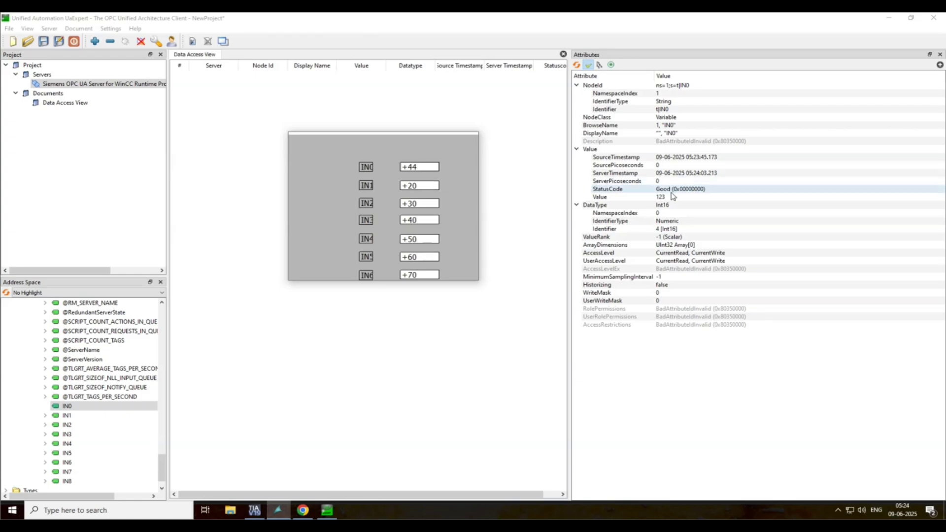